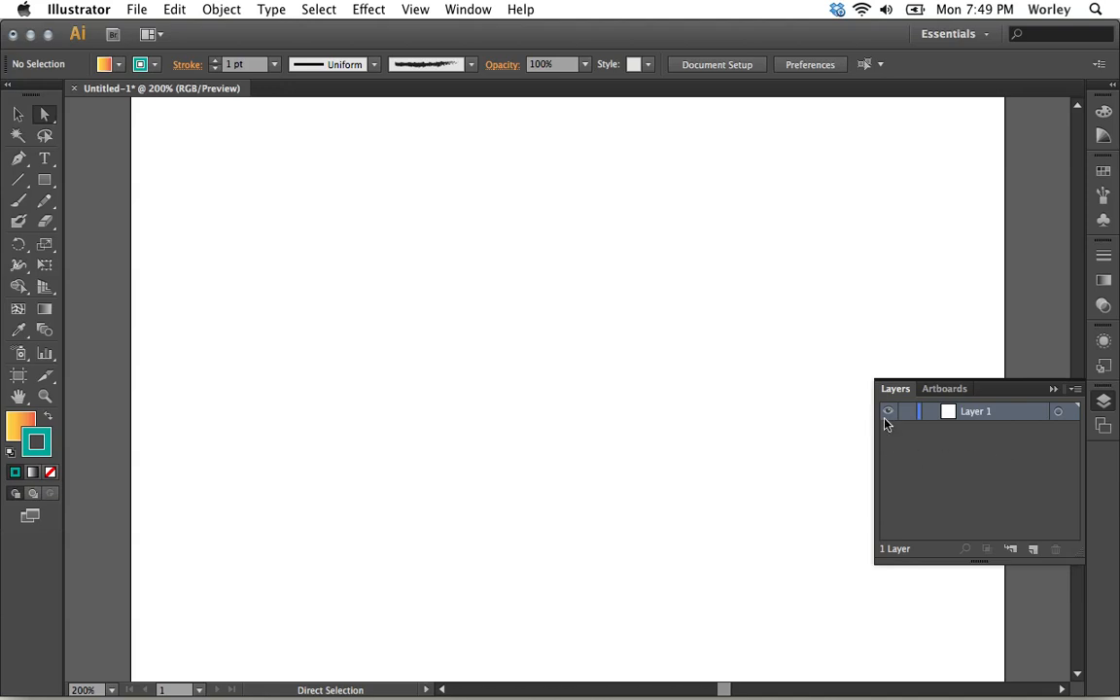
Draw a square in the artboard's upper area and a slightly larger circle beside it on the right.
{"action": "left_click", "coordinate": [43, 180]}
{"action": "left_click_drag", "start_coordinate": [319, 193], "coordinate": [500, 373]}
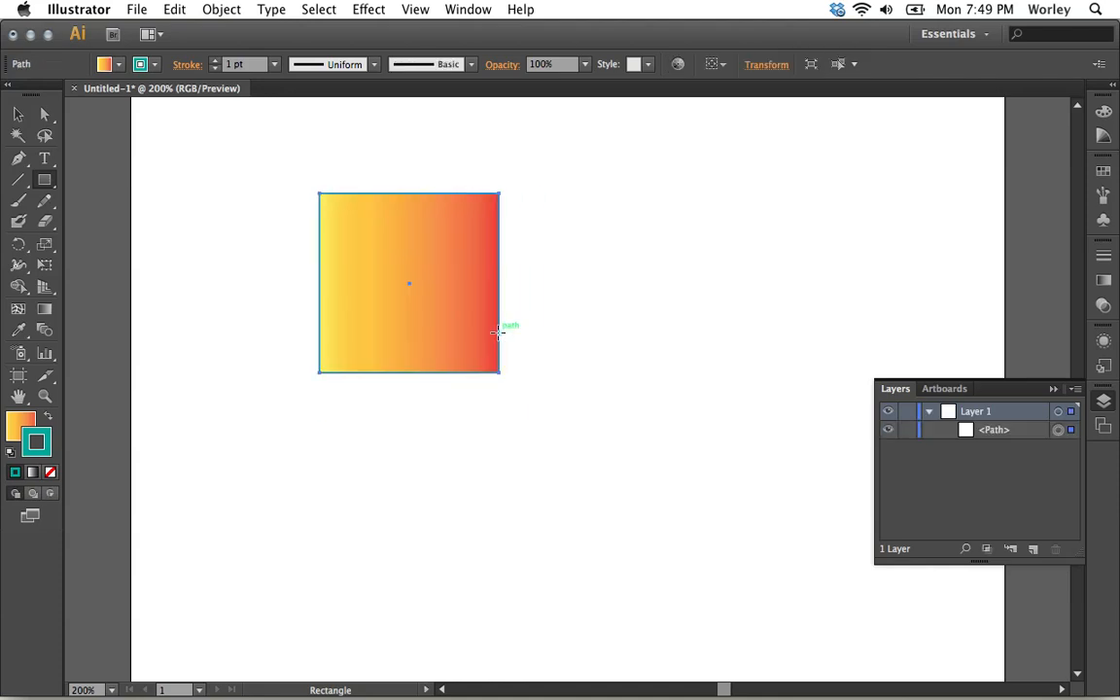
{"action": "left_click", "coordinate": [45, 182]}
{"action": "left_click_drag", "start_coordinate": [46, 185], "coordinate": [122, 221]}
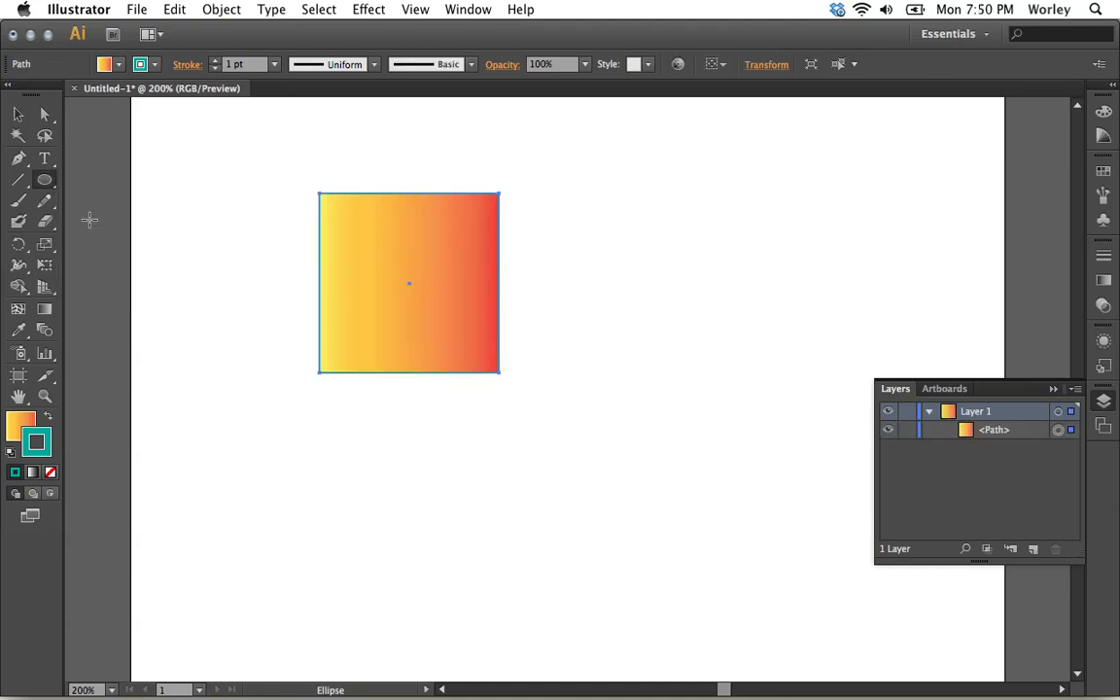
{"action": "left_click_drag", "start_coordinate": [538, 217], "coordinate": [753, 378]}
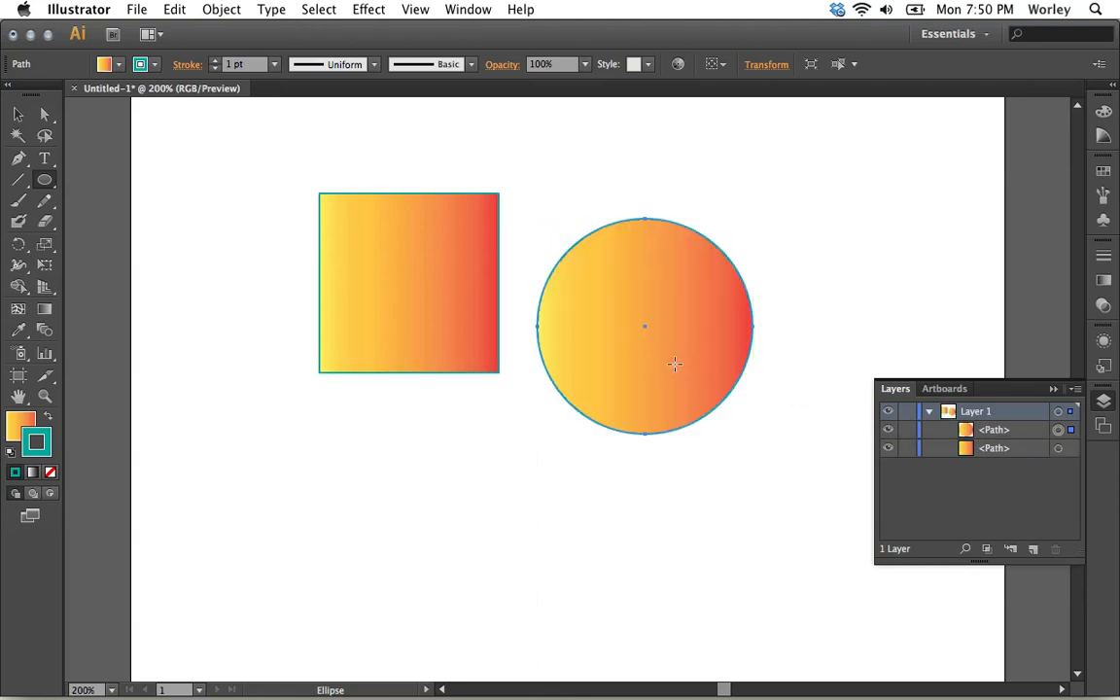
Add the designer's surname as a single text line and move it beneath the shapes to about X 44 px, Y 337 px.
{"action": "left_click", "coordinate": [43, 159]}
{"action": "left_click", "coordinate": [375, 481]}
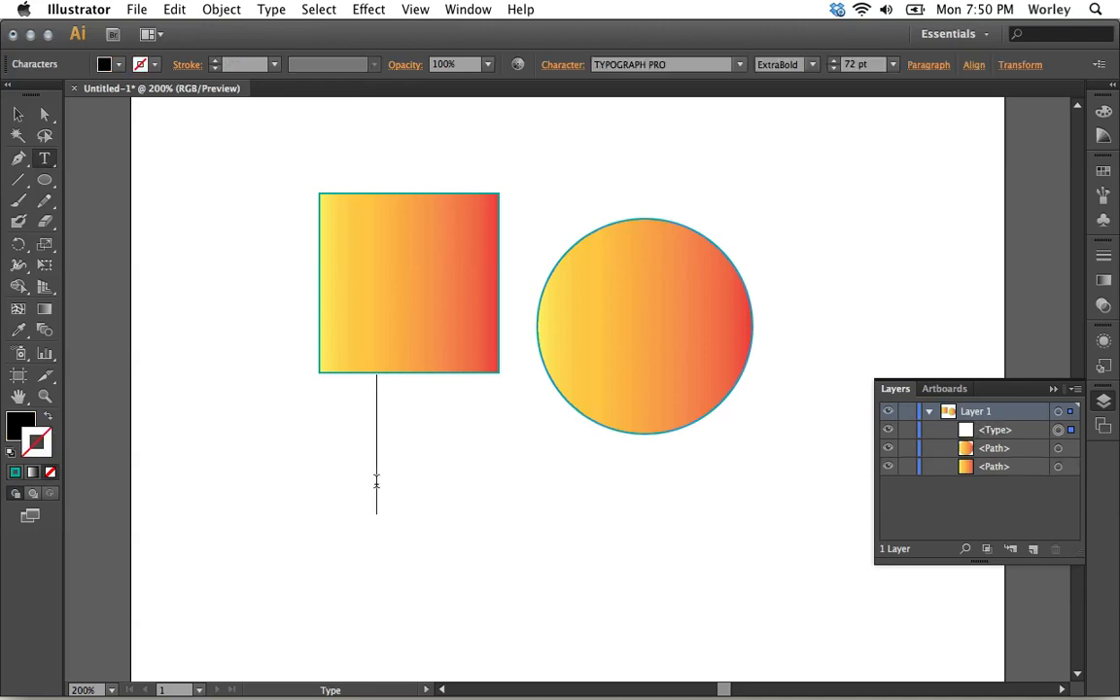
{"action": "type", "text": "KSXK"}
{"action": "key", "text": "BackSpace"}
{"action": "key", "text": "BackSpace"}
{"action": "key", "text": "BackSpace"}
{"action": "key", "text": "BackSpace"}
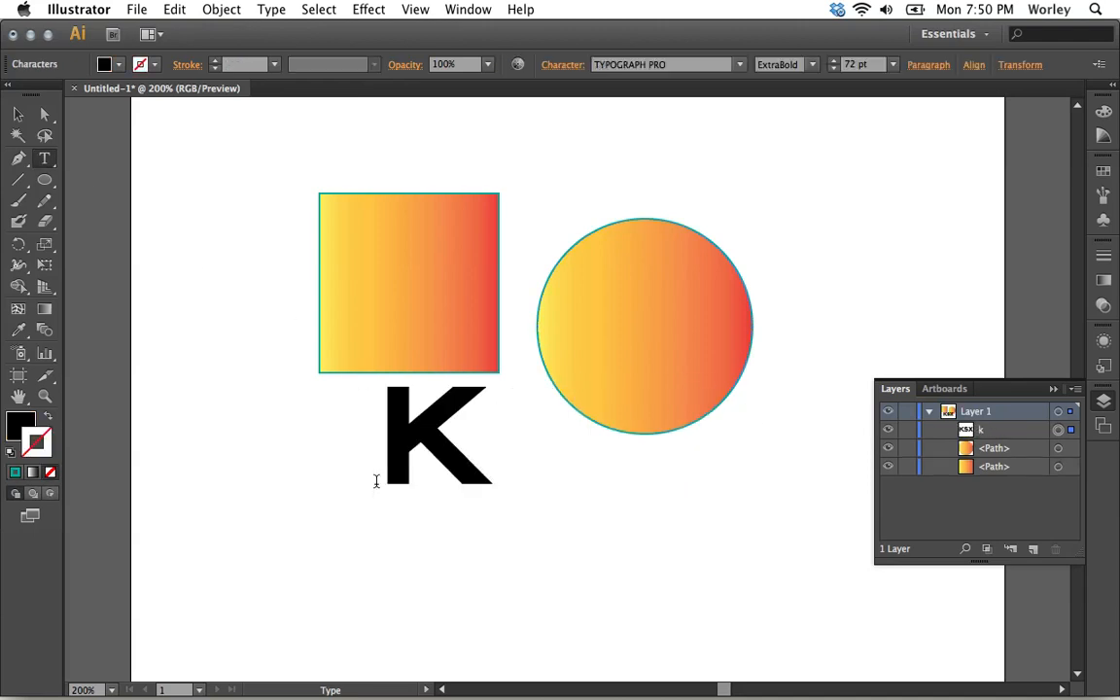
{"action": "type", "text": "WOR"}
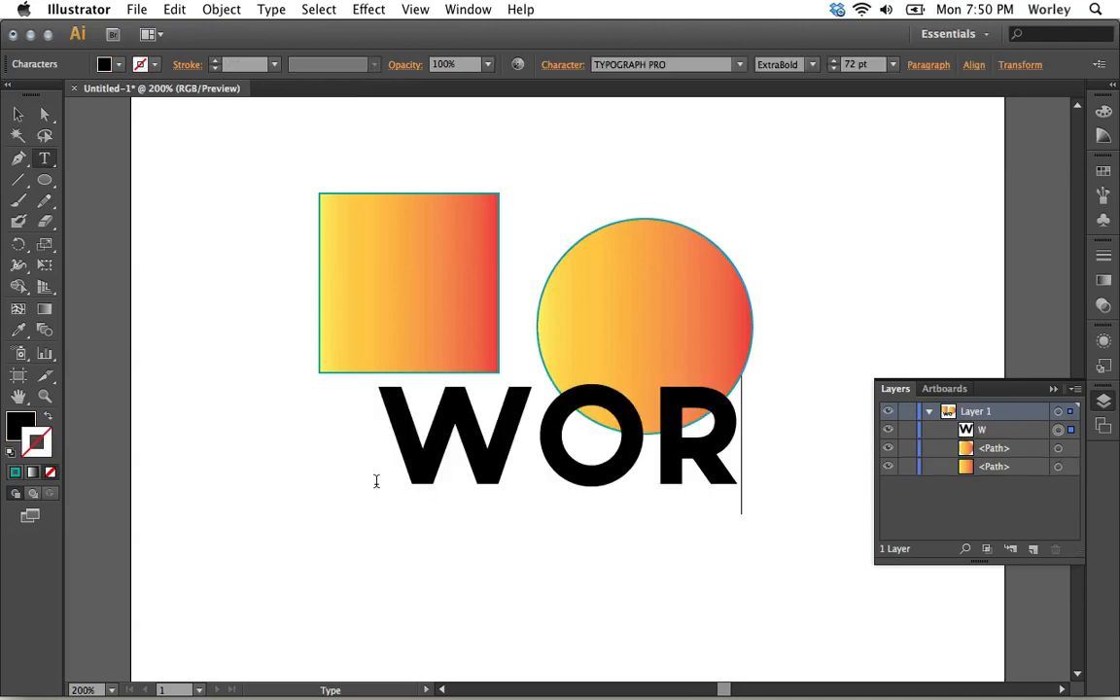
{"action": "type", "text": "LE"}
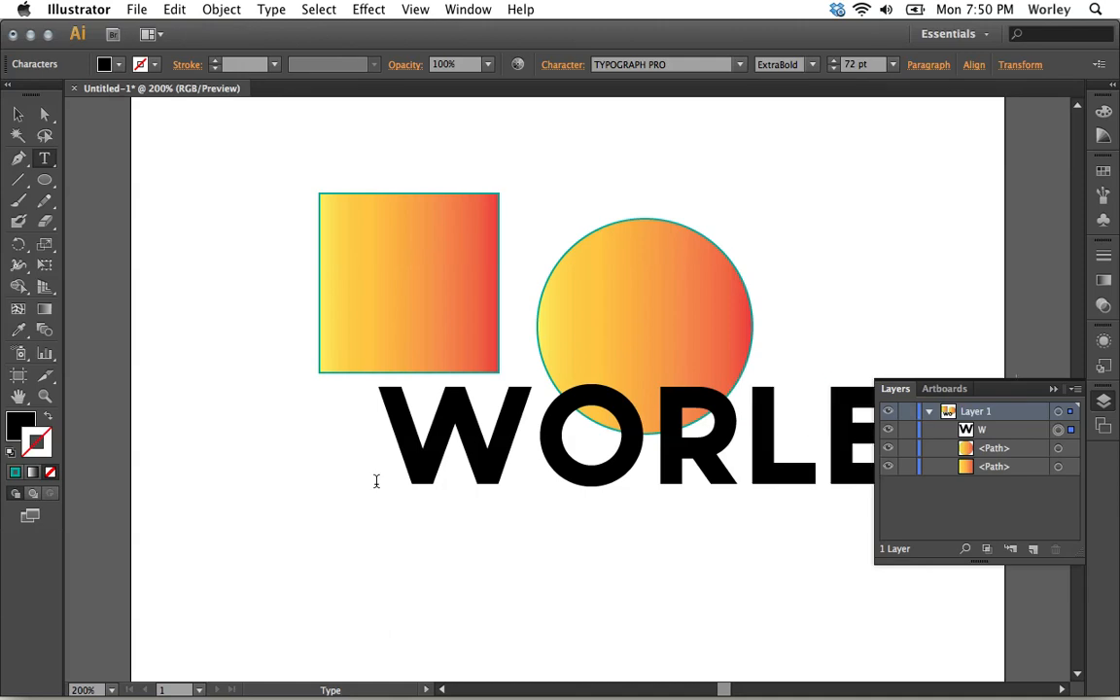
{"action": "left_click", "coordinate": [18, 114]}
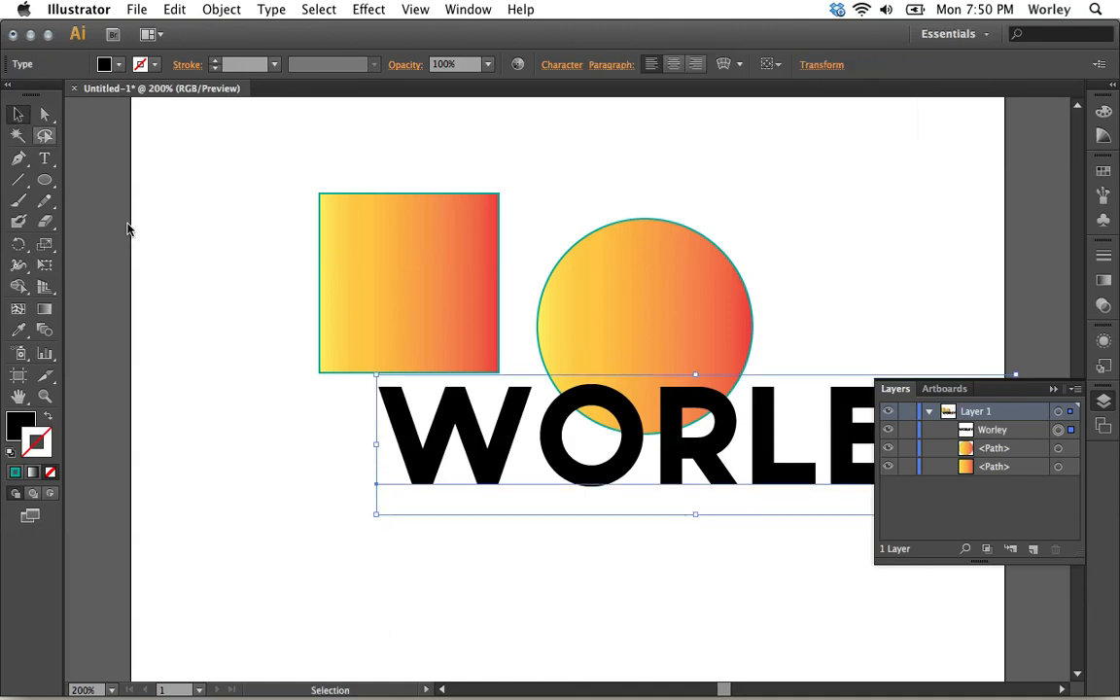
{"action": "left_click_drag", "start_coordinate": [533, 465], "coordinate": [379, 520]}
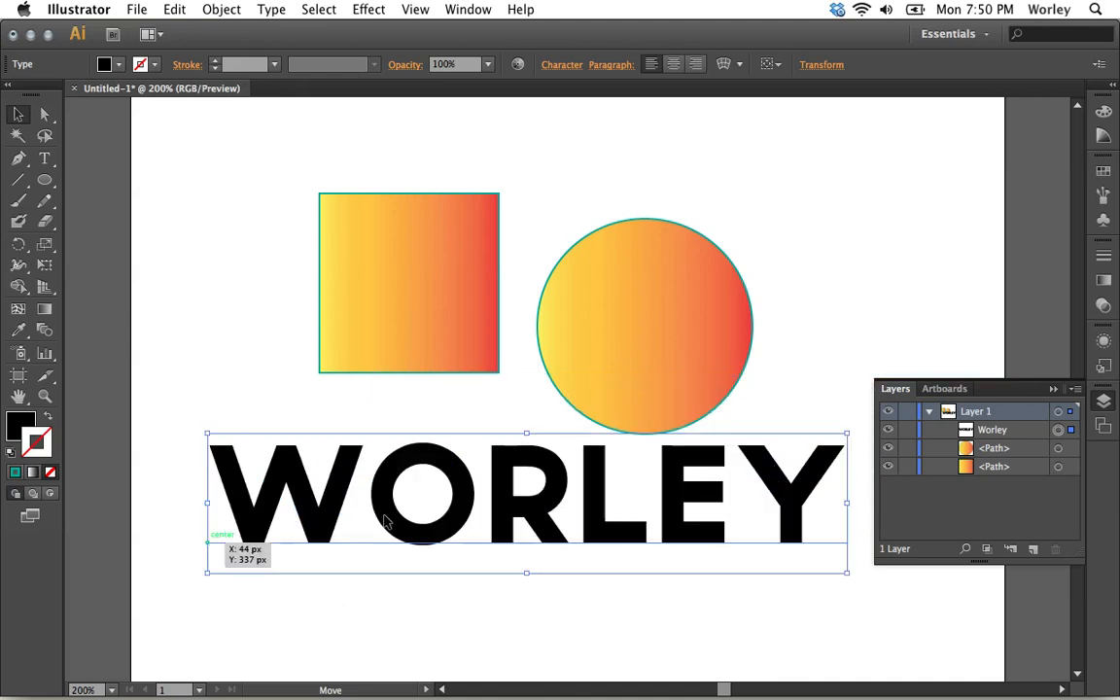
Collapse and expand Layer 1 to examine the objects it contains.
{"action": "left_click", "coordinate": [930, 413]}
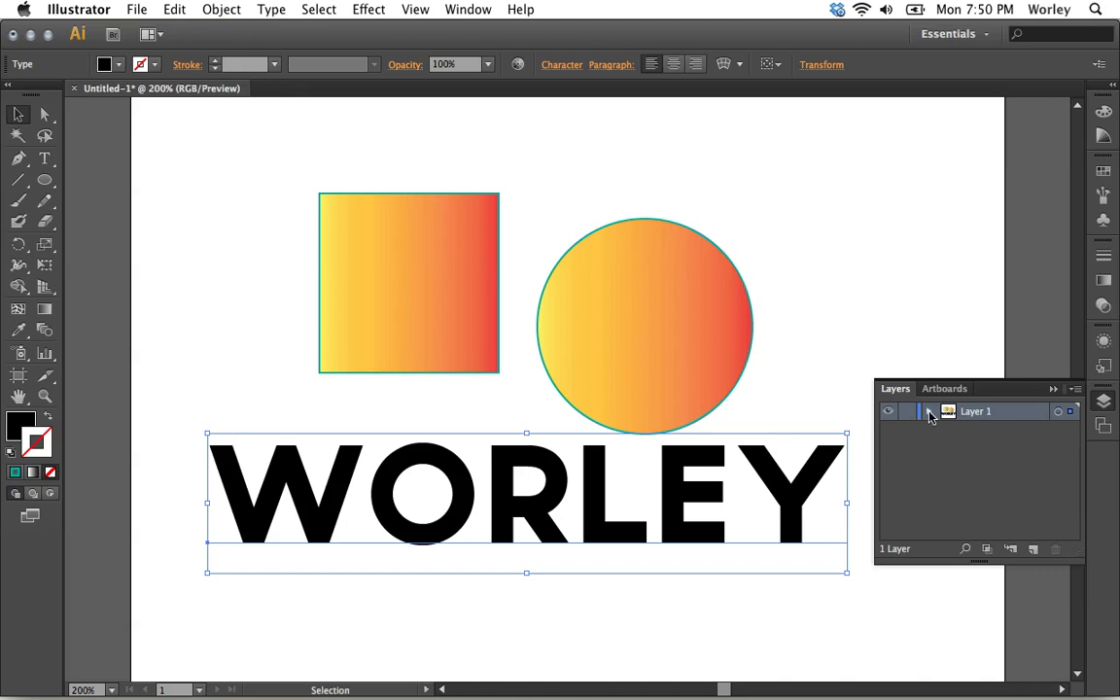
{"action": "left_click", "coordinate": [929, 413]}
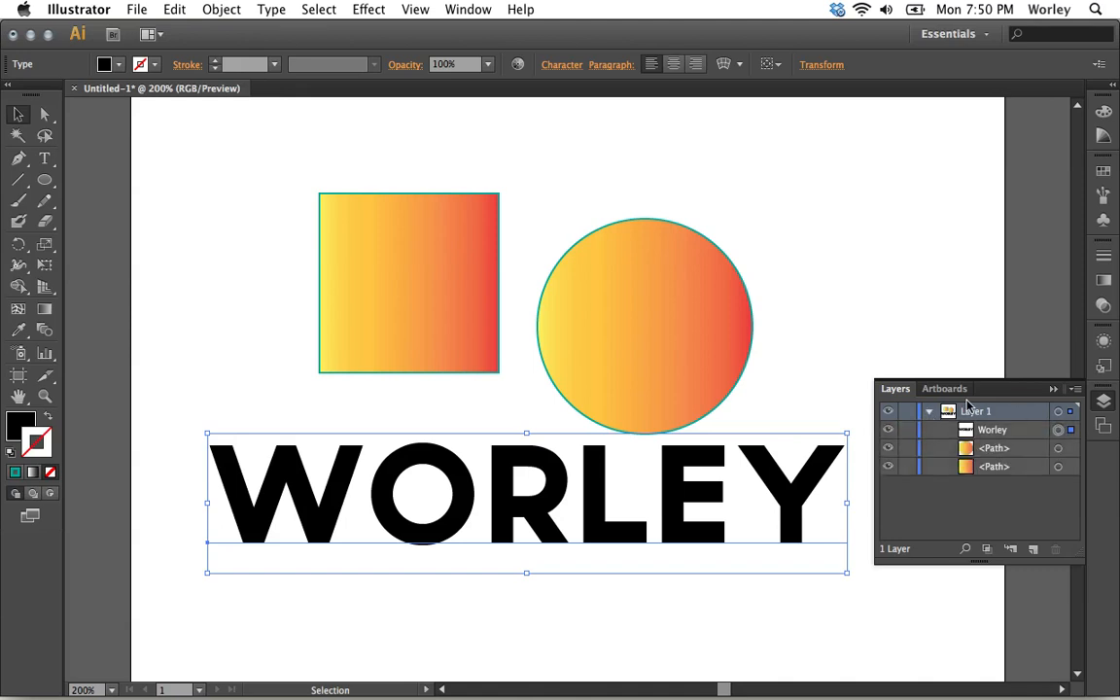
{"action": "left_click", "coordinate": [930, 413]}
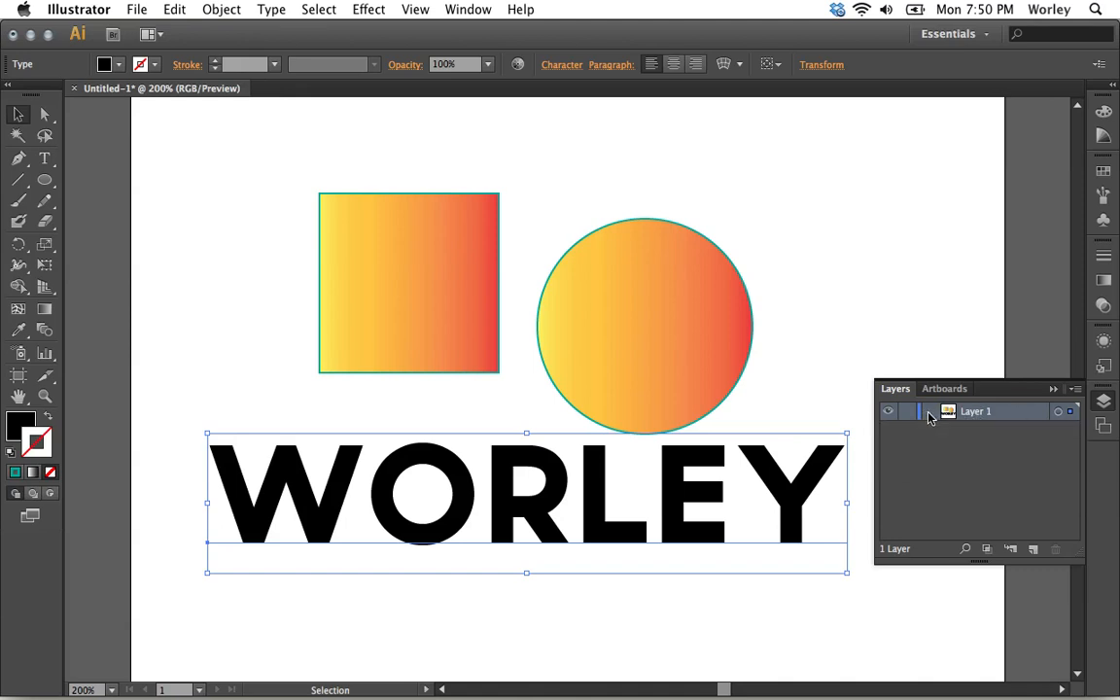
{"action": "left_click", "coordinate": [930, 413]}
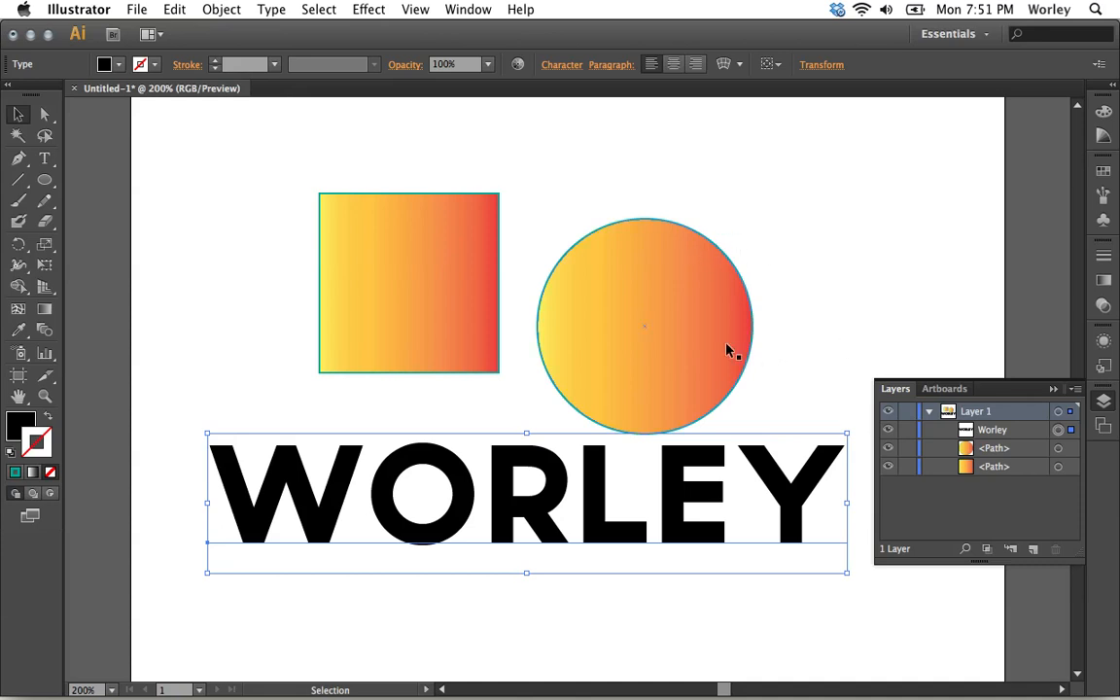
Move the circle over the square so its left edge meets the square's centre, then select both shapes and clear the selection.
{"action": "left_click", "coordinate": [675, 333]}
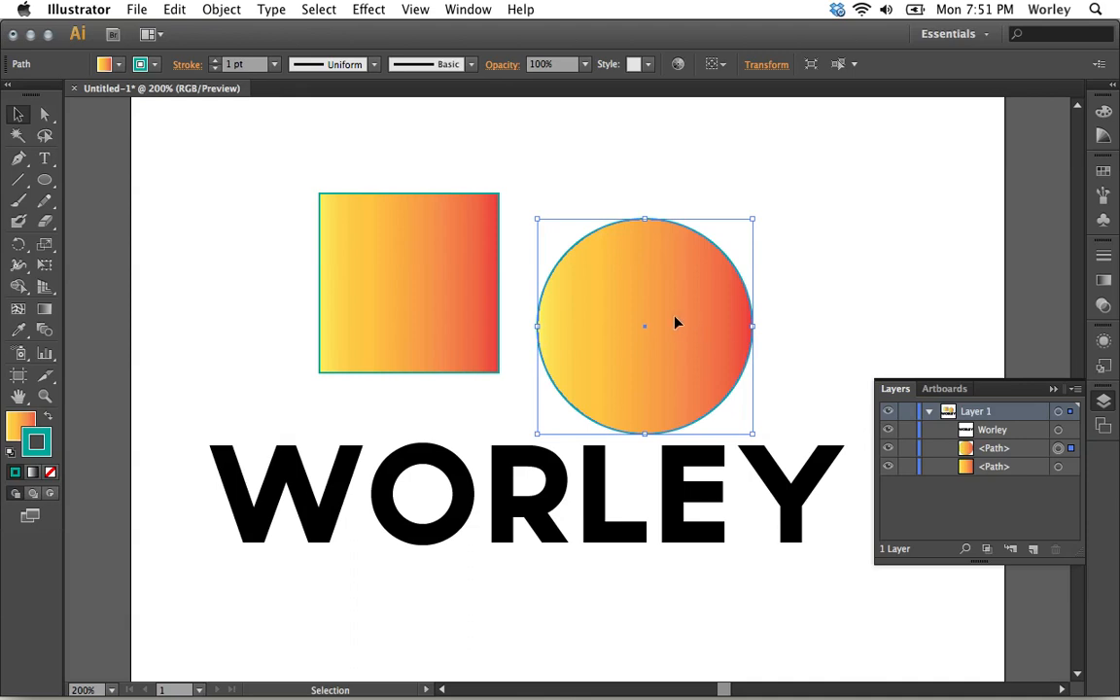
{"action": "left_click_drag", "start_coordinate": [708, 328], "coordinate": [579, 284]}
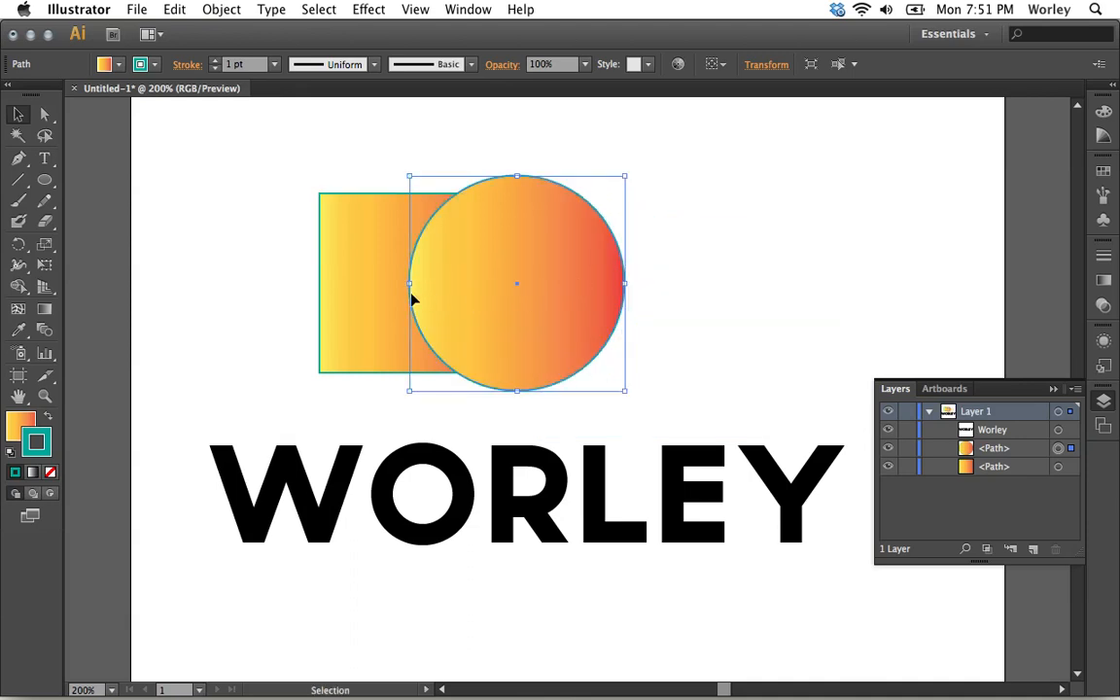
{"action": "left_click_drag", "start_coordinate": [336, 137], "coordinate": [448, 233]}
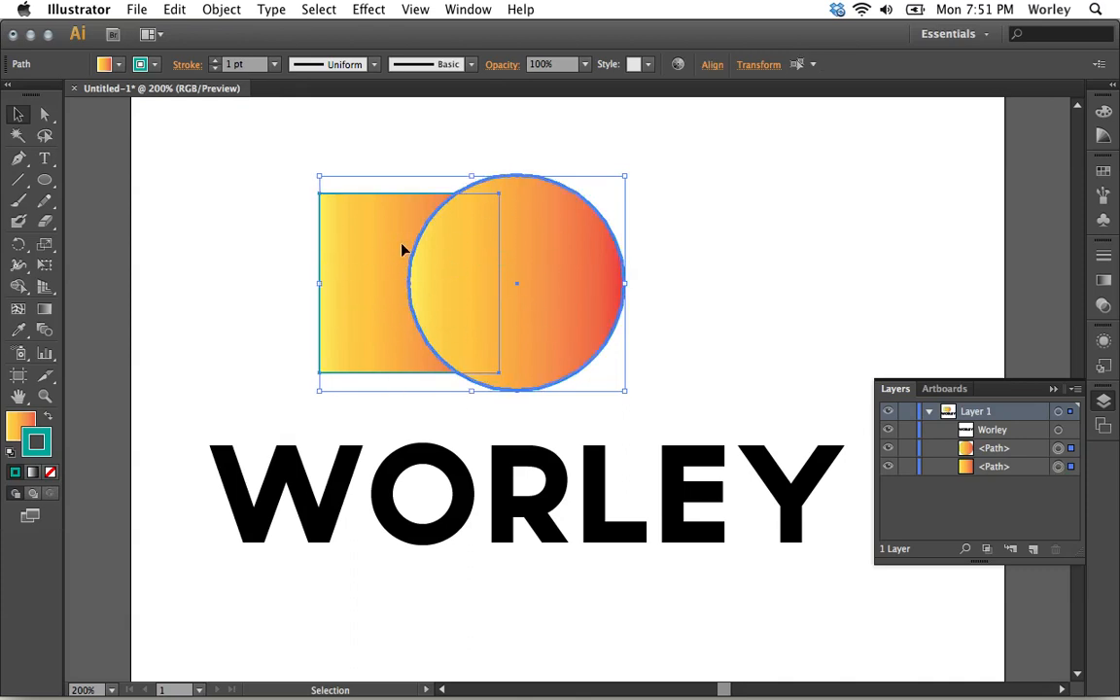
{"action": "left_click", "coordinate": [238, 295]}
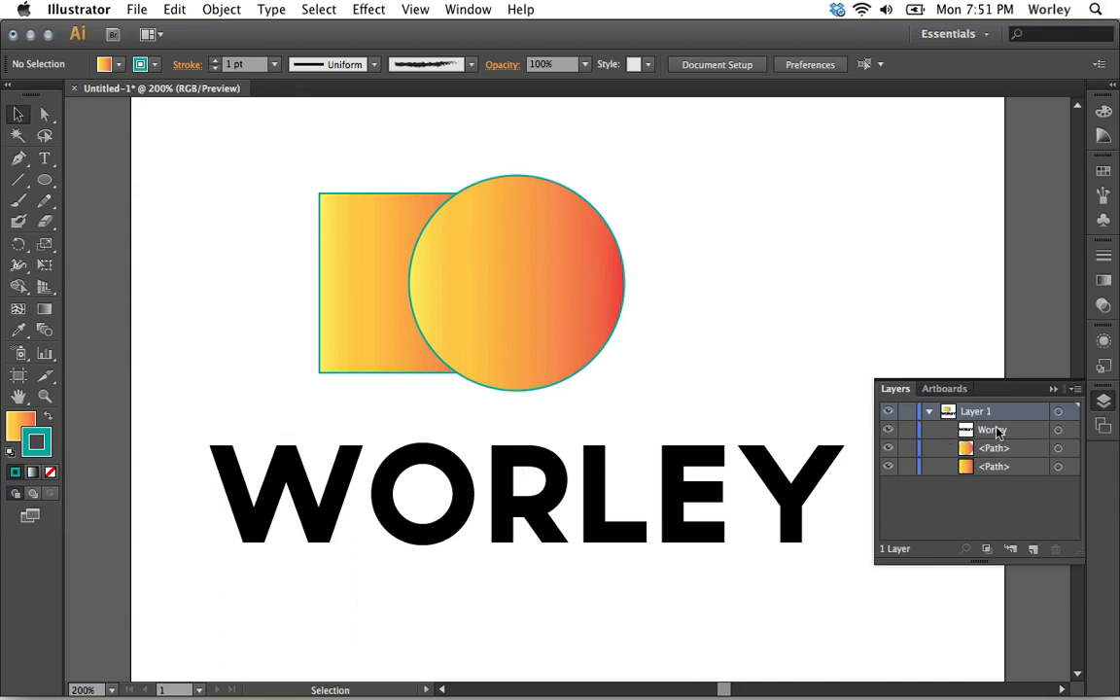
Rename Layer 1 as Logo.
{"action": "left_click", "coordinate": [967, 438]}
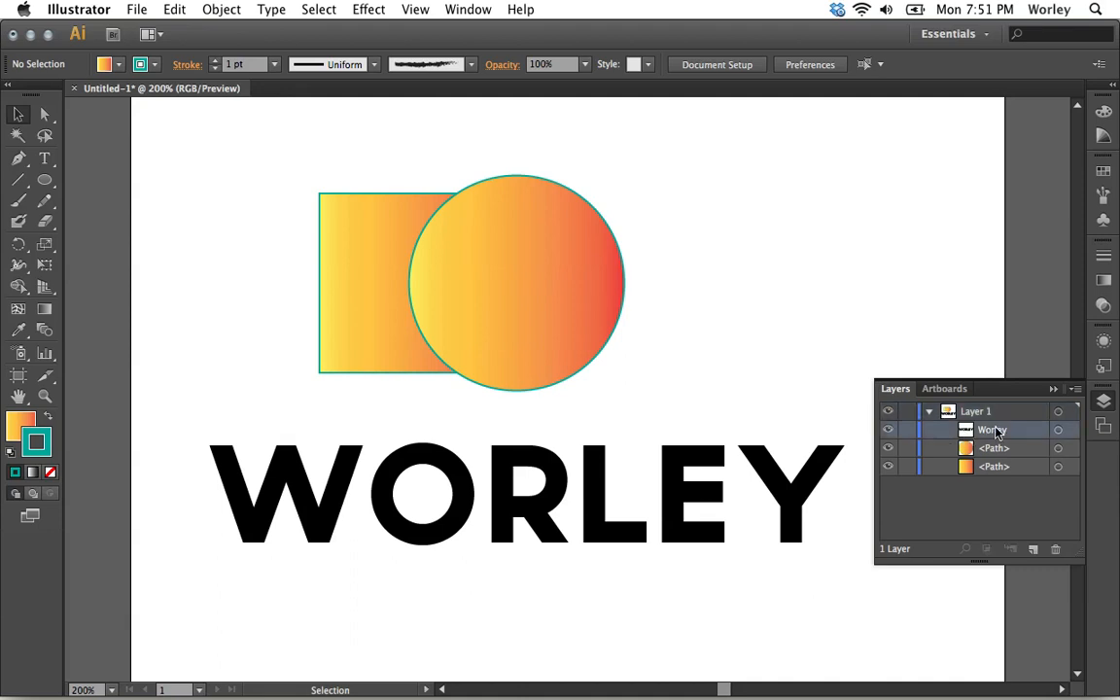
{"action": "left_click", "coordinate": [929, 412]}
{"action": "left_click", "coordinate": [929, 412]}
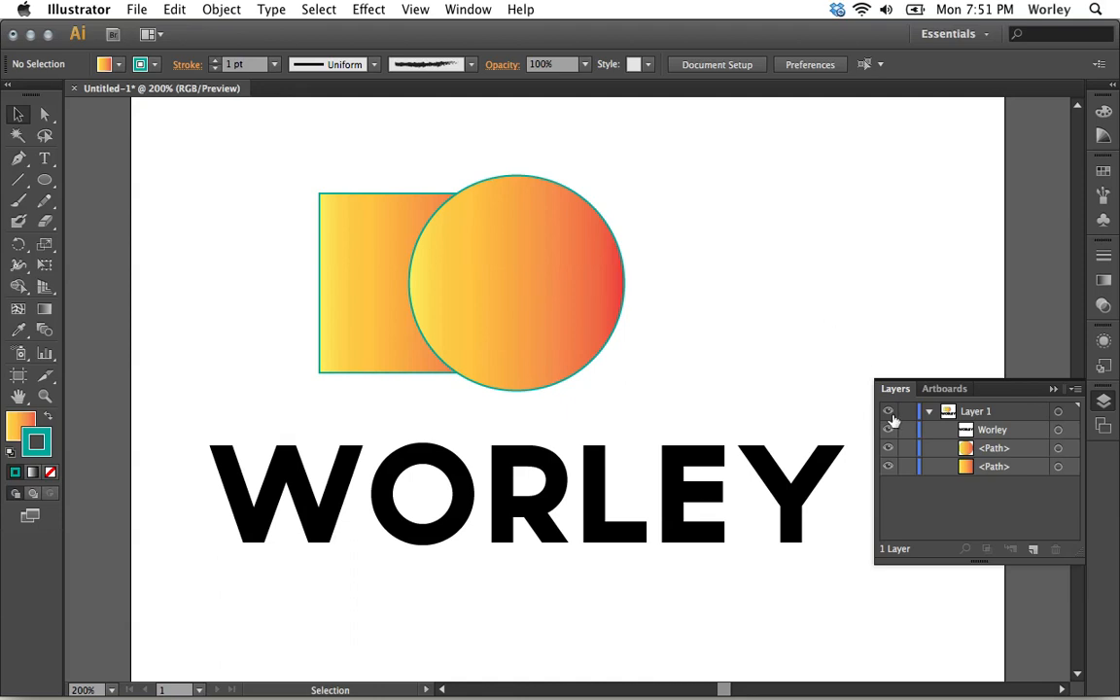
{"action": "double_click", "coordinate": [980, 414]}
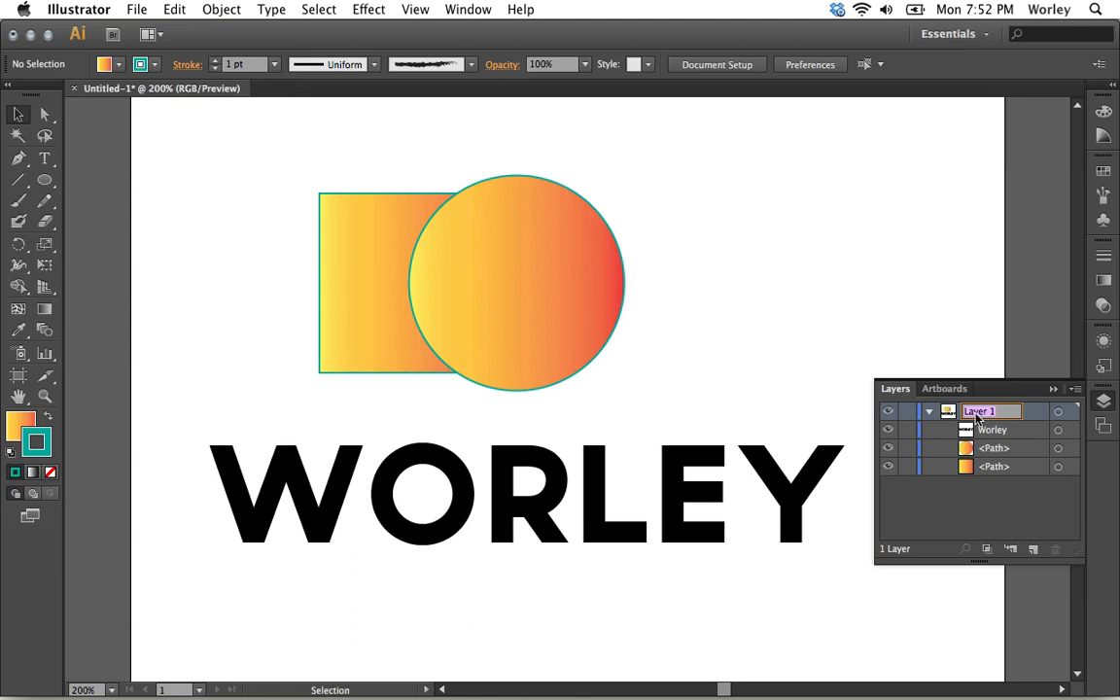
{"action": "type", "text": "Logo"}
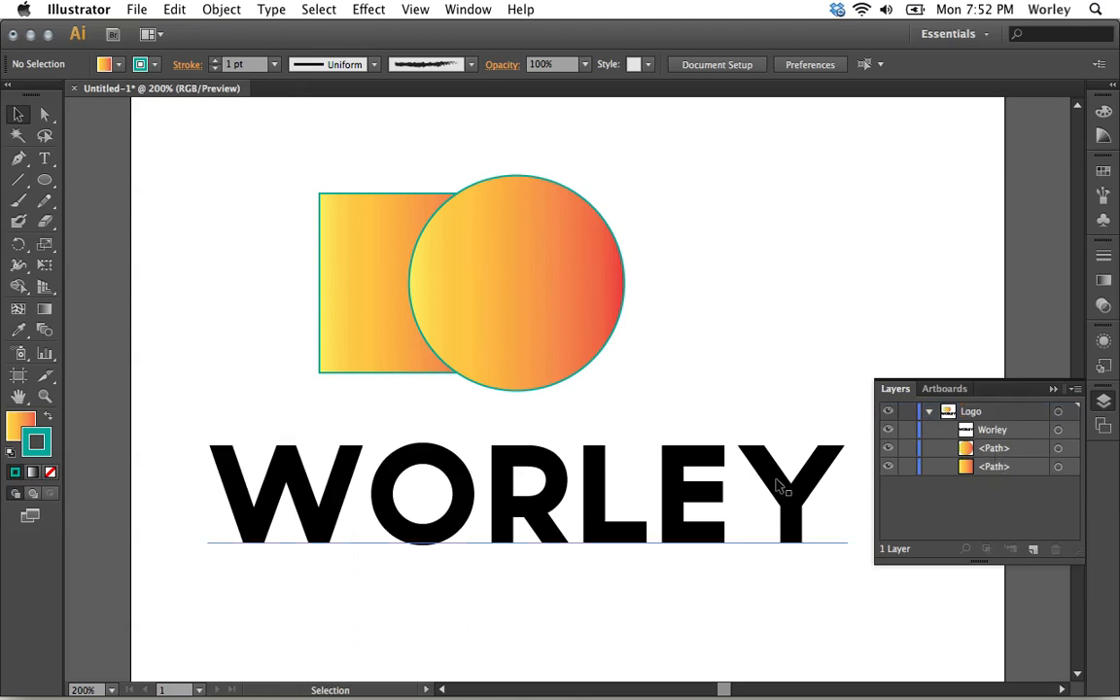
Move the text line slightly up and to the left, closer beneath the shapes.
{"action": "left_click", "coordinate": [604, 498]}
{"action": "left_click_drag", "start_coordinate": [604, 497], "coordinate": [568, 476]}
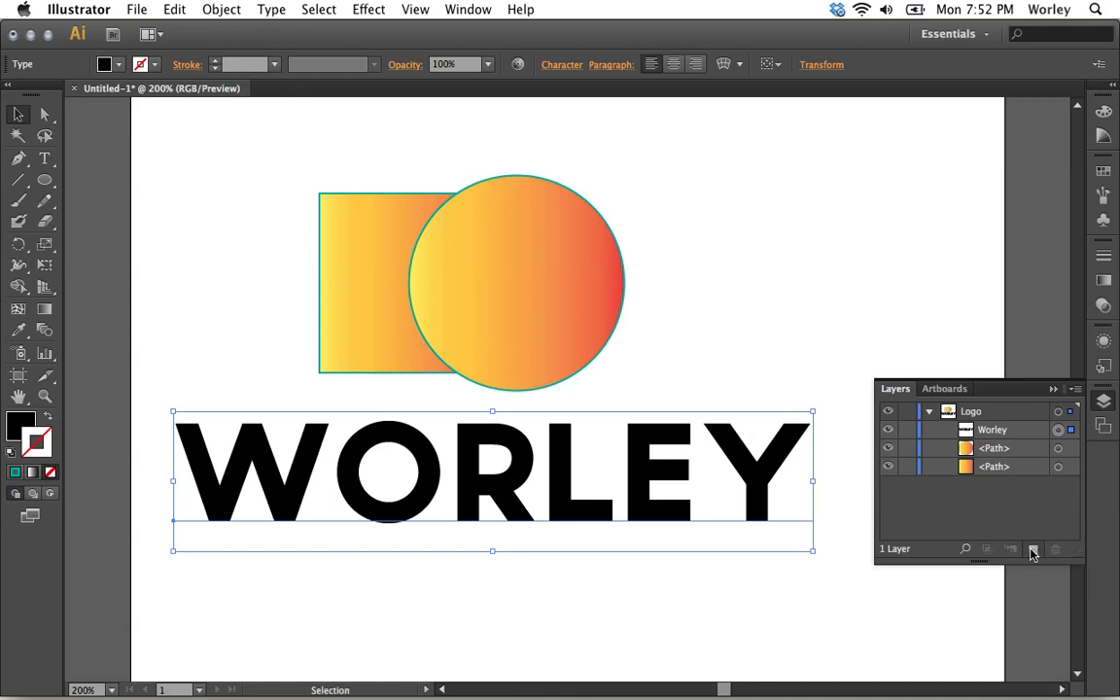
Create a new layer above Logo, move the text object from Logo into it, and collapse Logo.
{"action": "left_click", "coordinate": [1032, 551]}
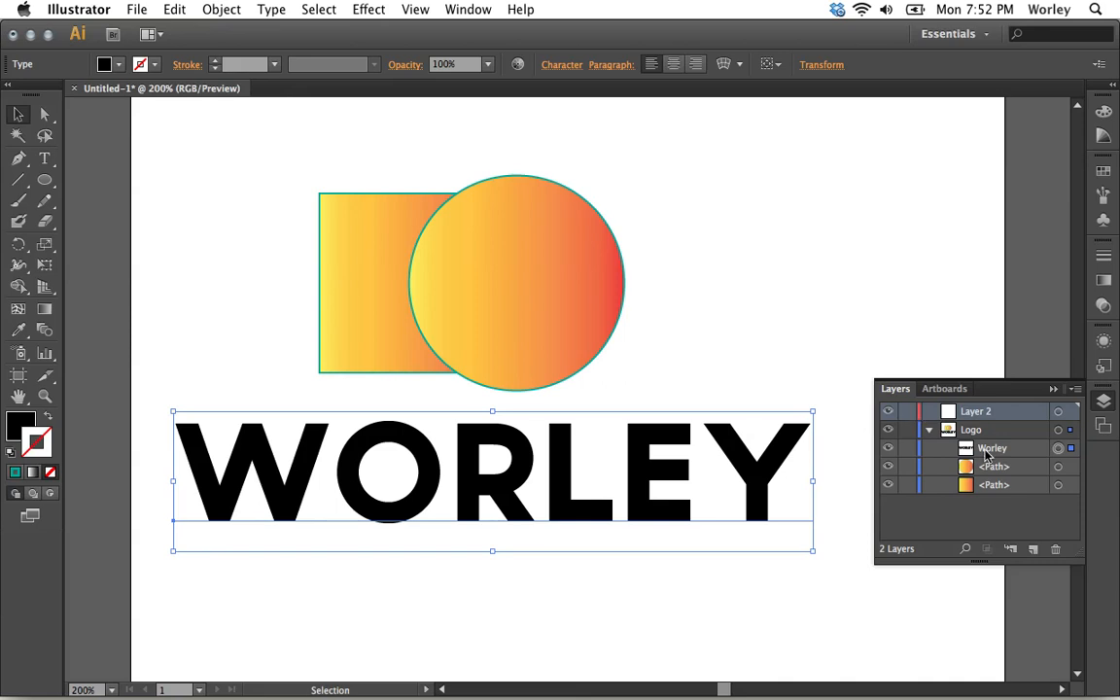
{"action": "left_click_drag", "start_coordinate": [987, 453], "coordinate": [984, 411]}
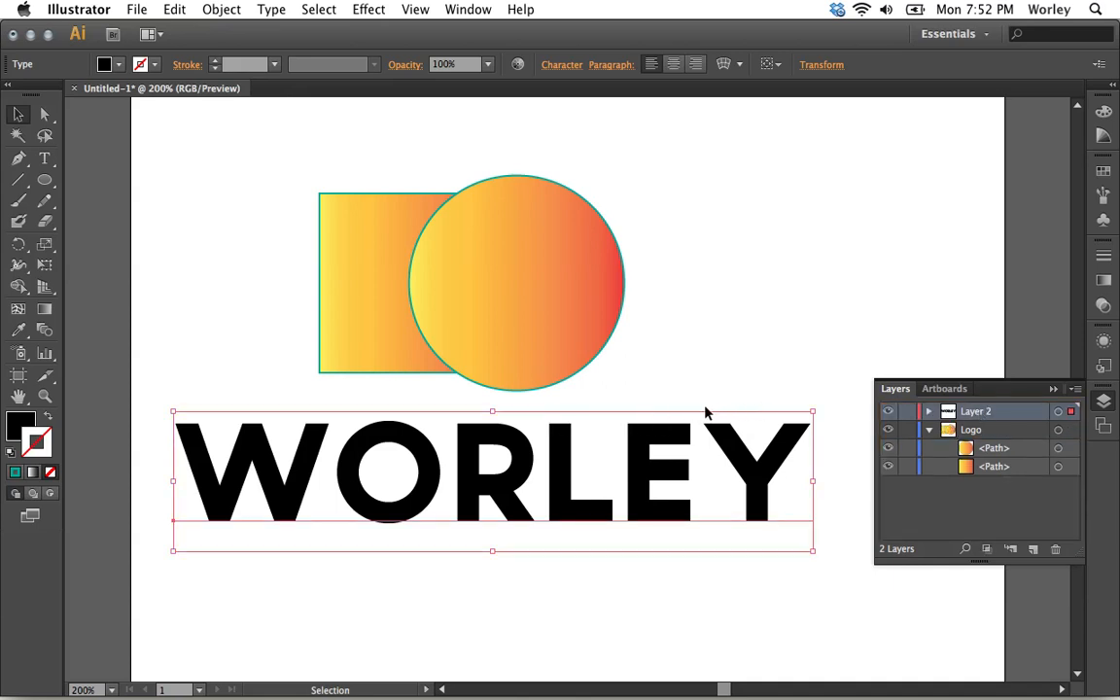
{"action": "key", "text": "super+z"}
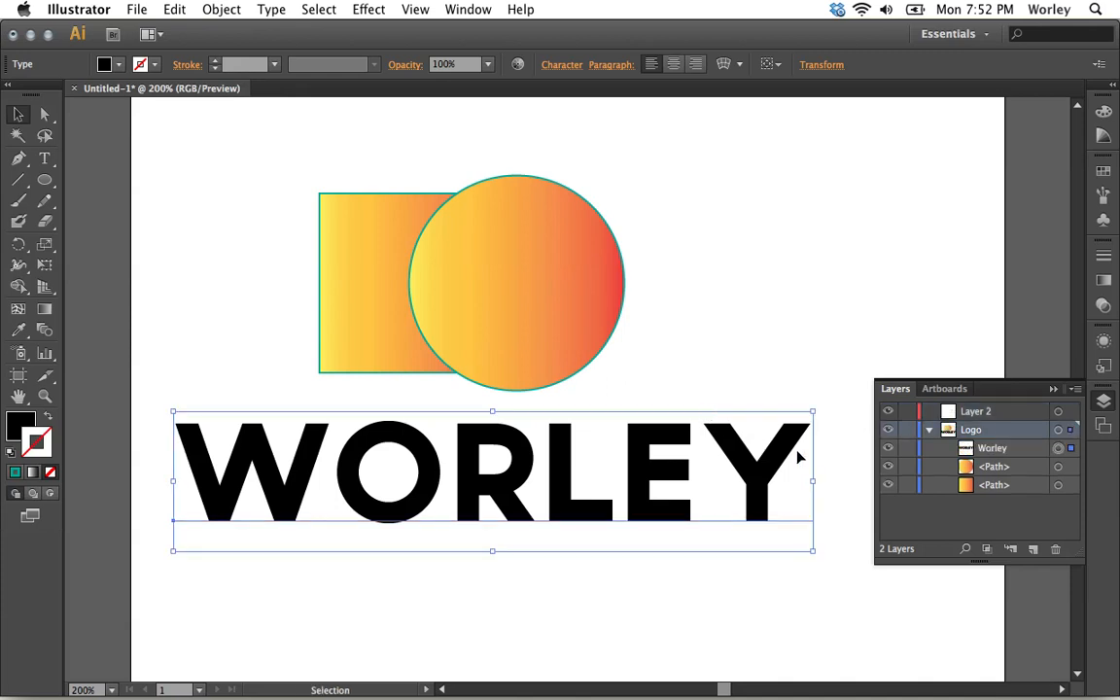
{"action": "left_click", "coordinate": [996, 448]}
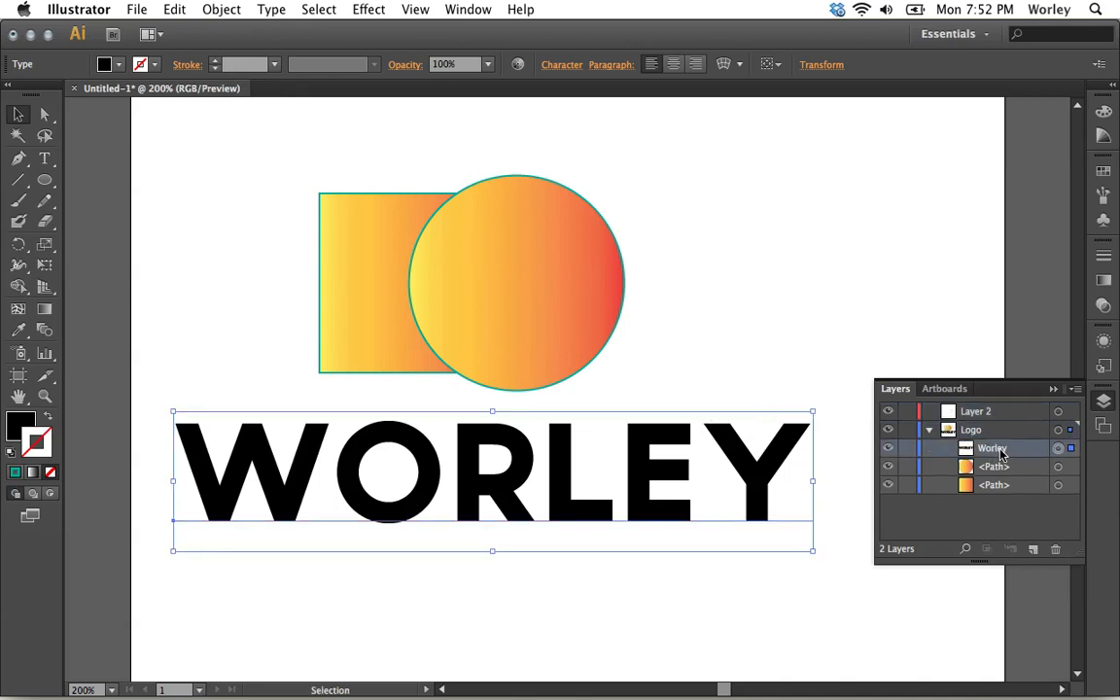
{"action": "left_click_drag", "start_coordinate": [997, 452], "coordinate": [980, 415]}
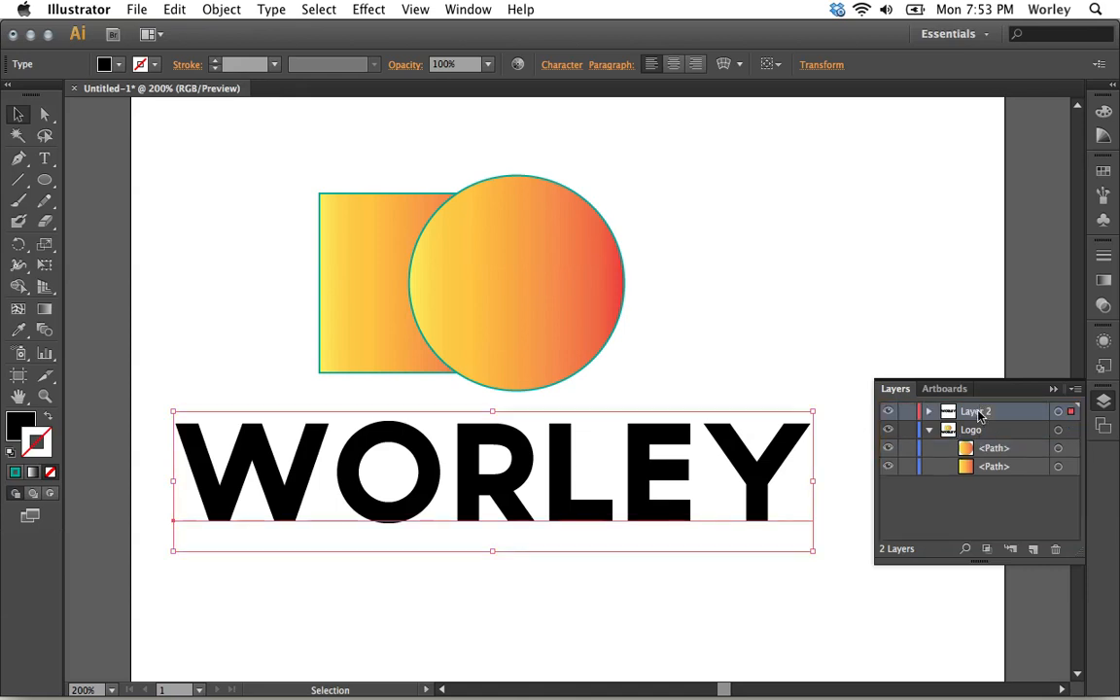
{"action": "left_click", "coordinate": [929, 430]}
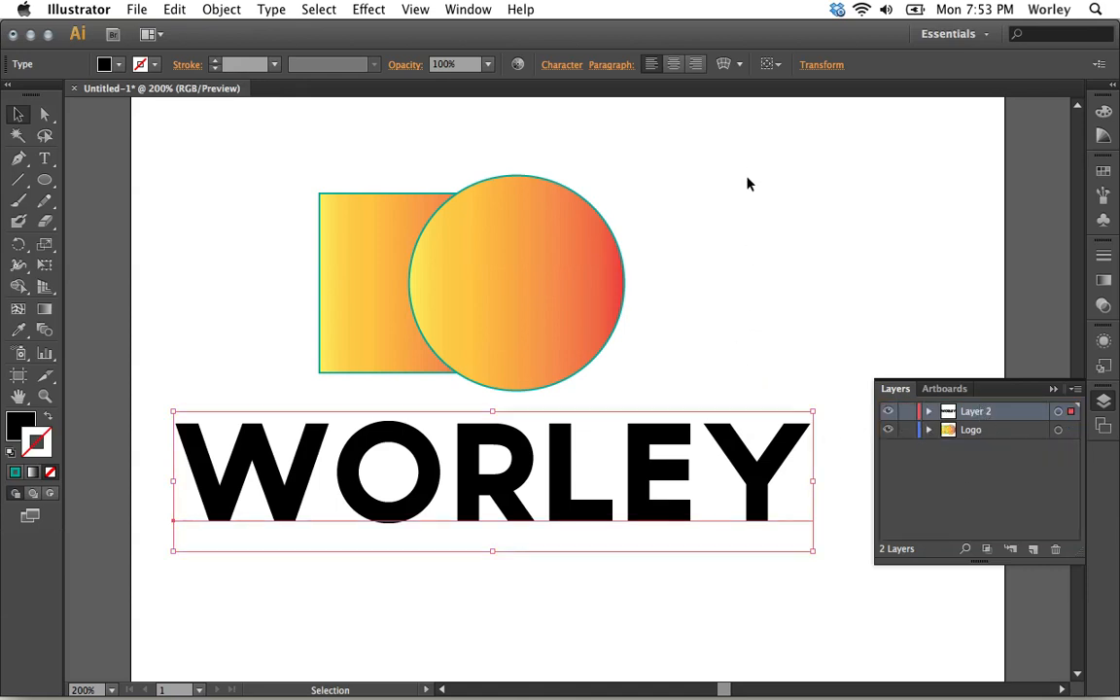
Select the square and circle, then all the artwork, to compare the selection colours of both layers.
{"action": "left_click_drag", "start_coordinate": [748, 172], "coordinate": [410, 380]}
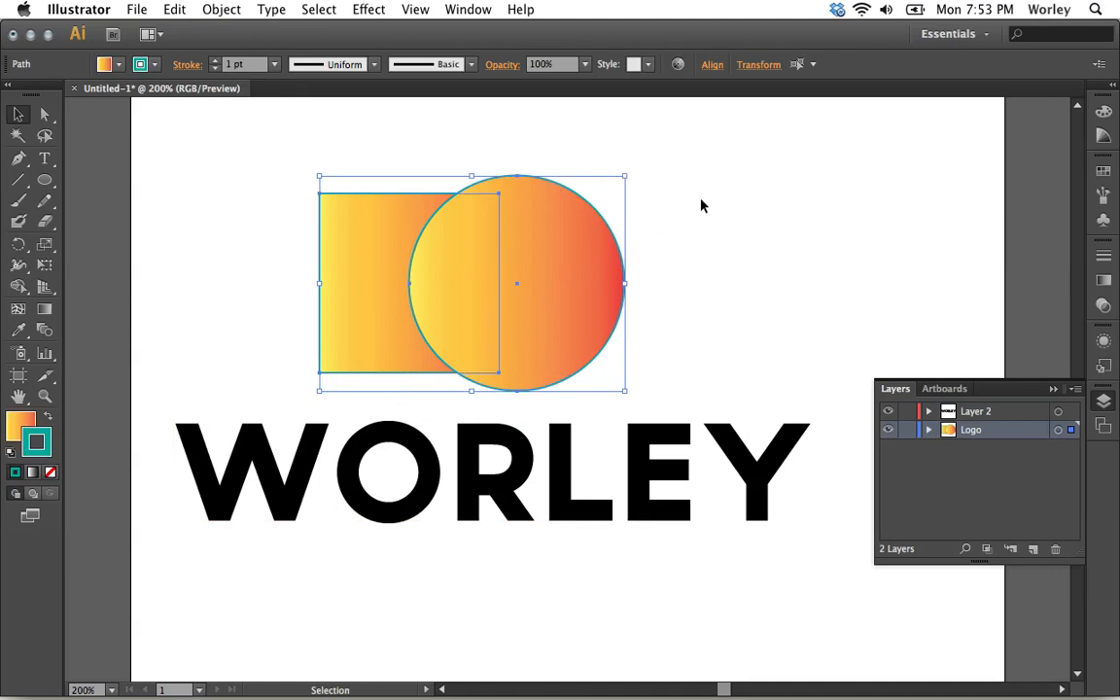
{"action": "left_click_drag", "start_coordinate": [718, 200], "coordinate": [350, 575]}
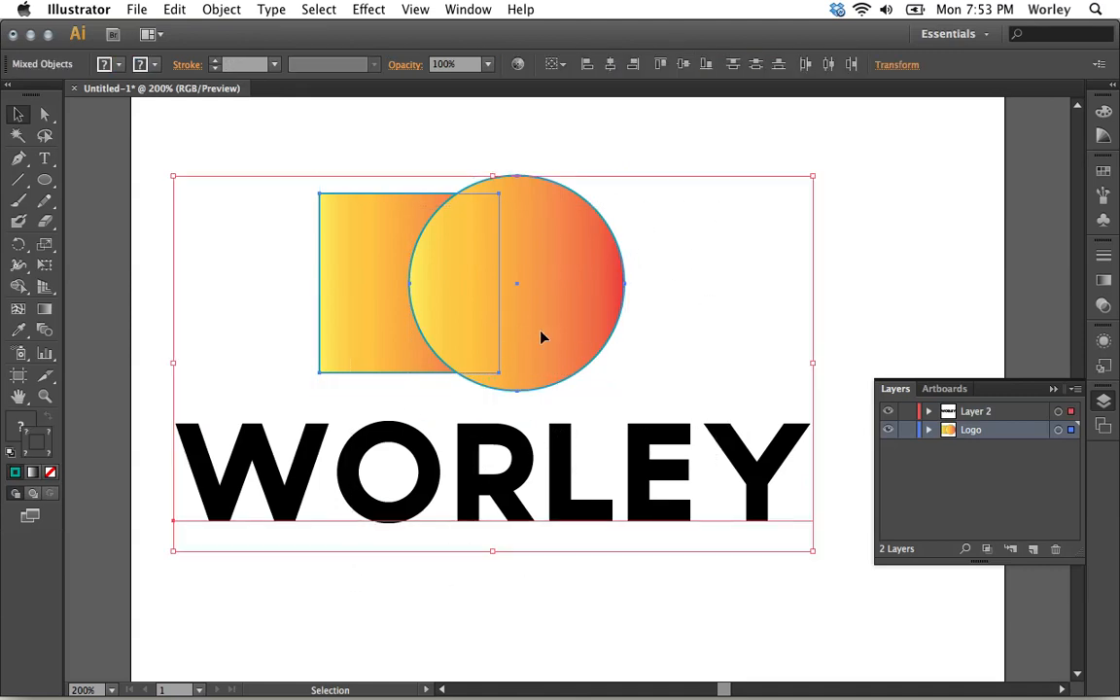
{"action": "left_click", "coordinate": [891, 205]}
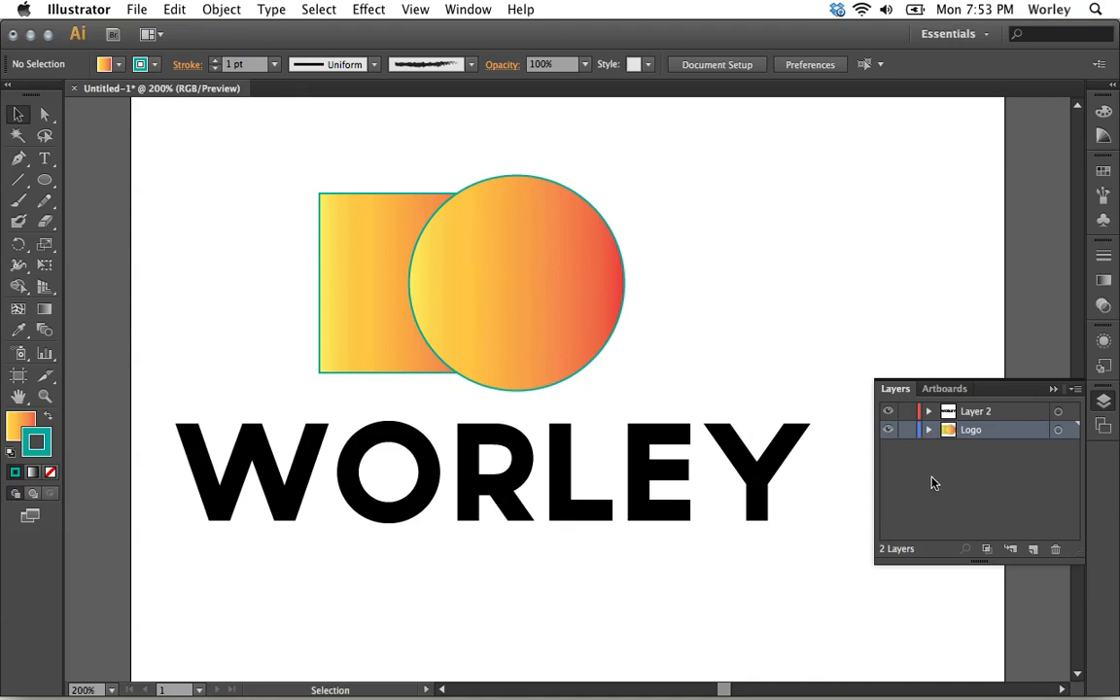
Nudge the text on Layer 2 slightly upward, then select the square and circle and clear the selection.
{"action": "left_click", "coordinate": [969, 416]}
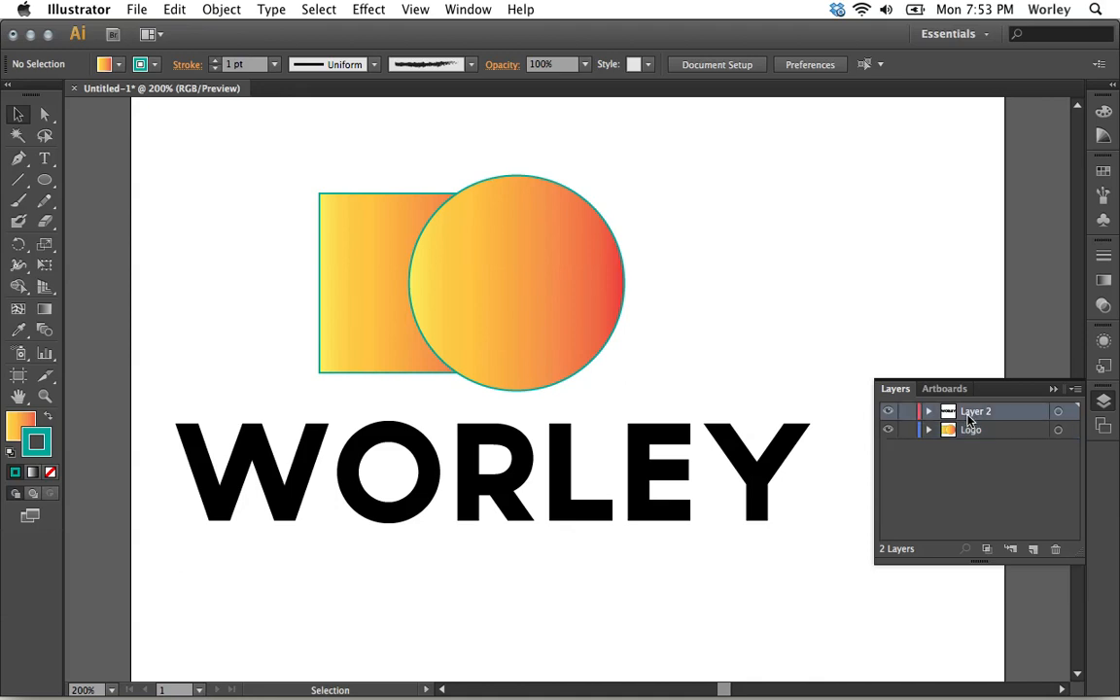
{"action": "mouse_move", "coordinate": [755, 476]}
{"action": "left_mouse_down"}
{"action": "mouse_move", "coordinate": [740, 495]}
{"action": "mouse_move", "coordinate": [752, 469]}
{"action": "mouse_move", "coordinate": [763, 478]}
{"action": "mouse_move", "coordinate": [752, 469]}
{"action": "left_mouse_up"}
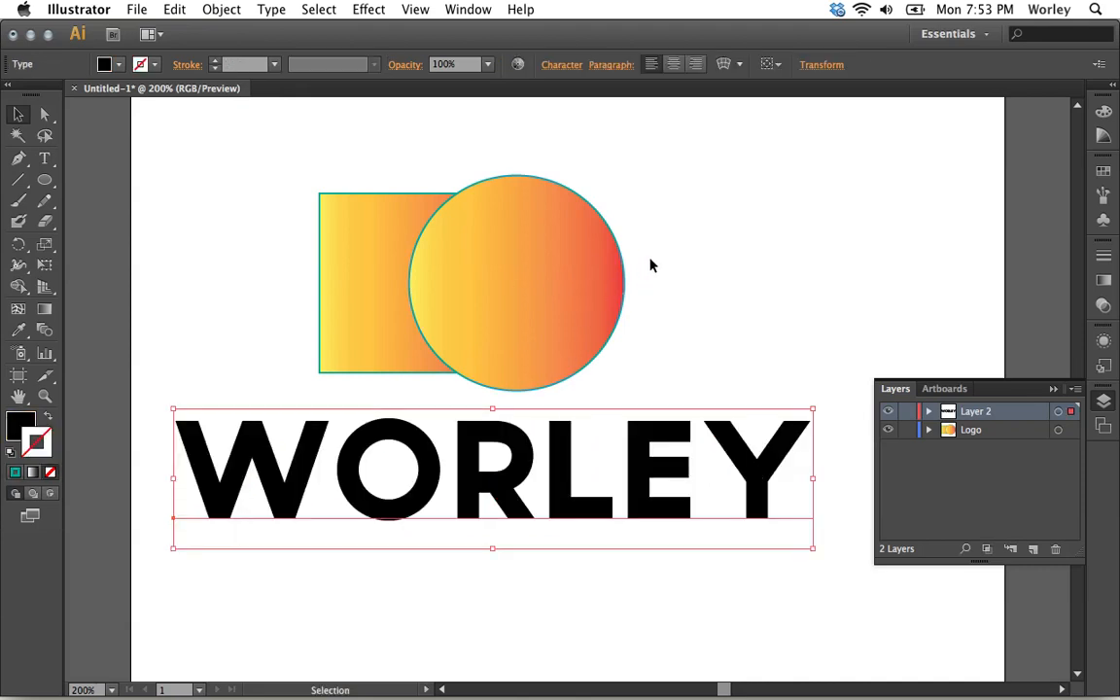
{"action": "left_click_drag", "start_coordinate": [618, 202], "coordinate": [278, 289]}
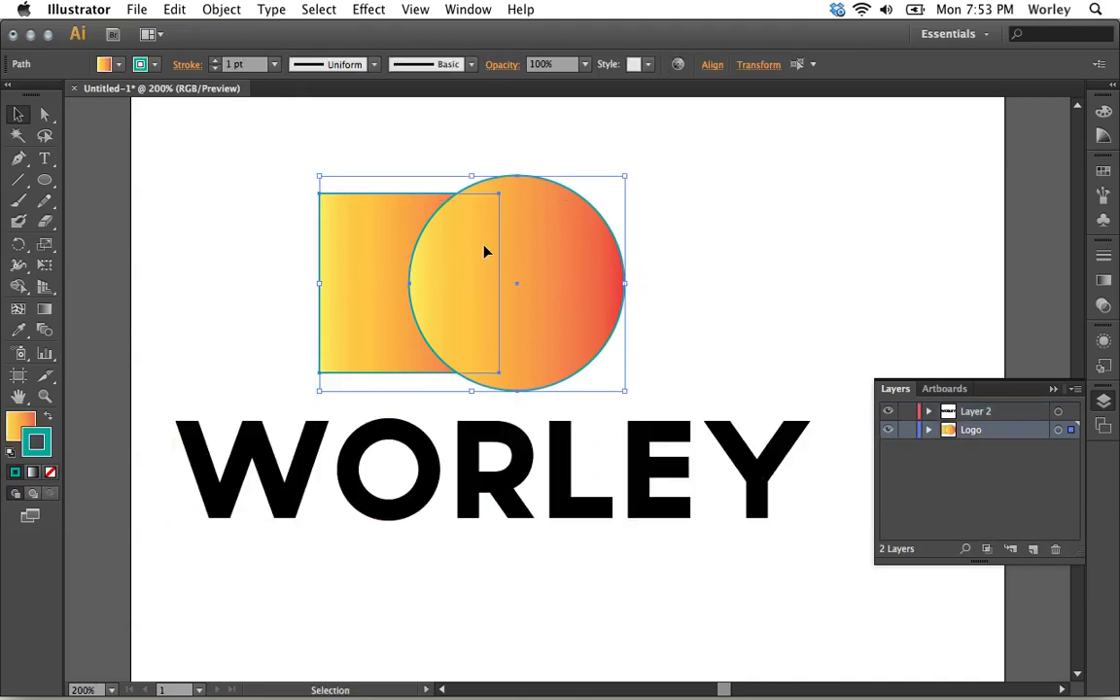
{"action": "left_click", "coordinate": [653, 244]}
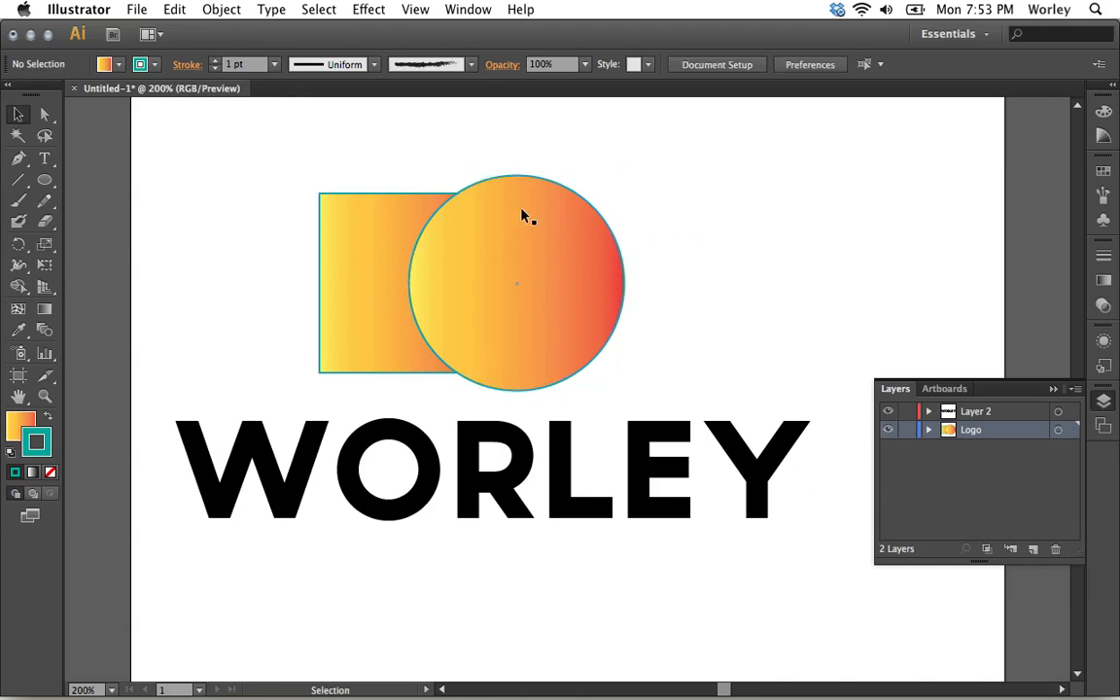
Select the square and circle together and expand the Logo layer to examine their paths, clearing the selection when done.
{"action": "left_click_drag", "start_coordinate": [507, 147], "coordinate": [314, 294]}
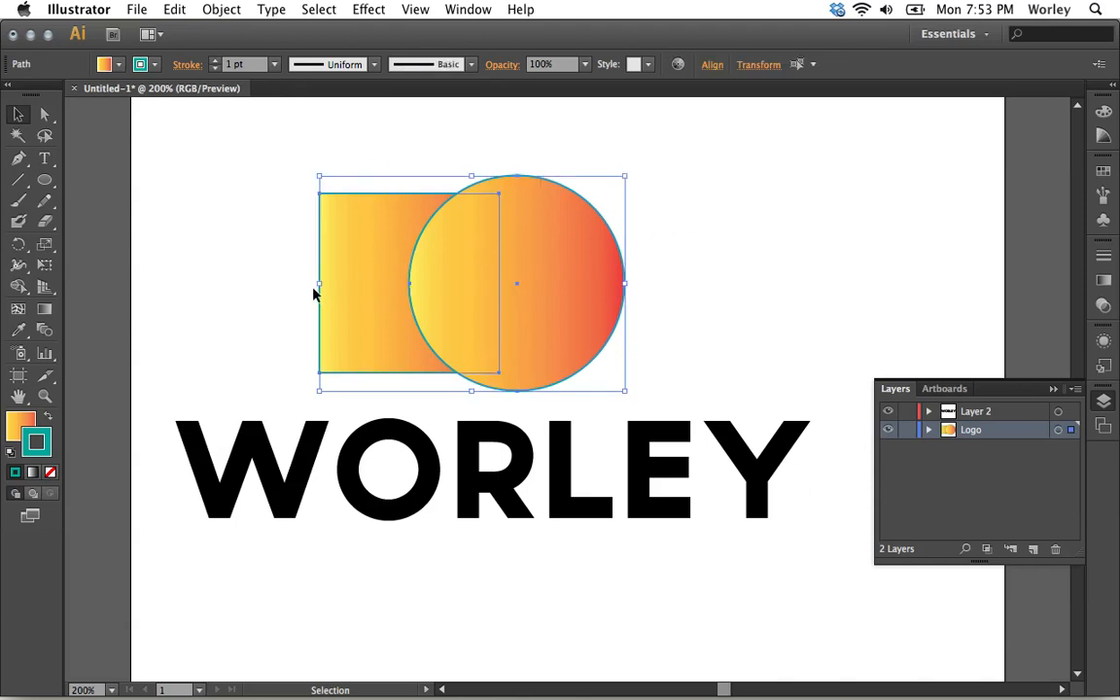
{"action": "left_click", "coordinate": [945, 482]}
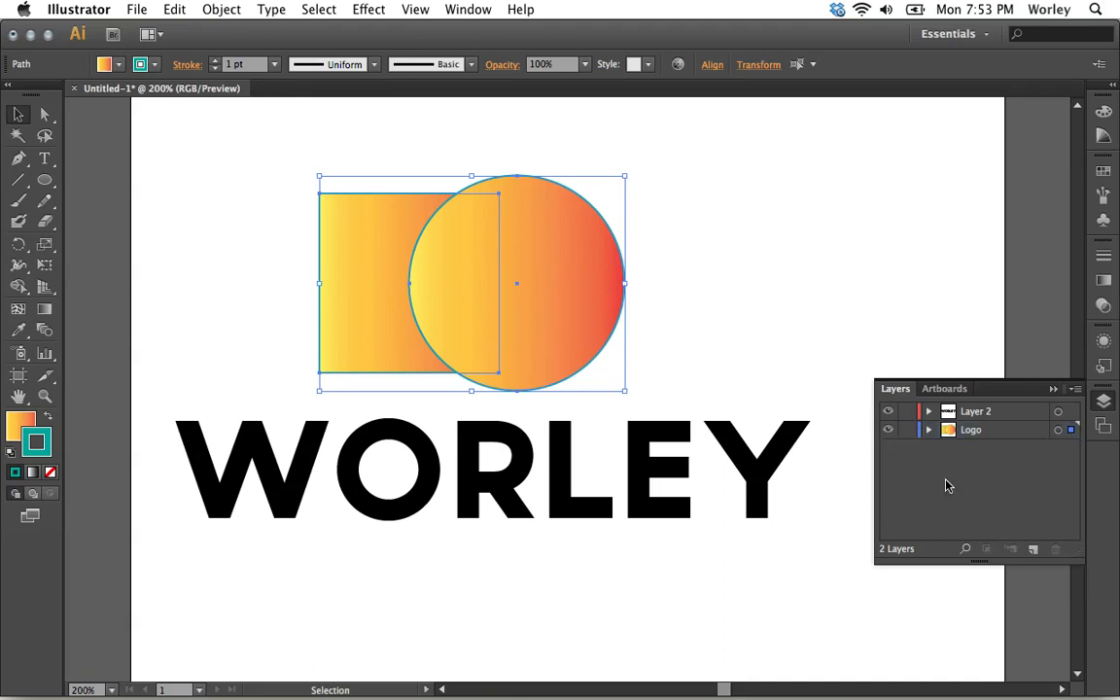
{"action": "left_click", "coordinate": [928, 430]}
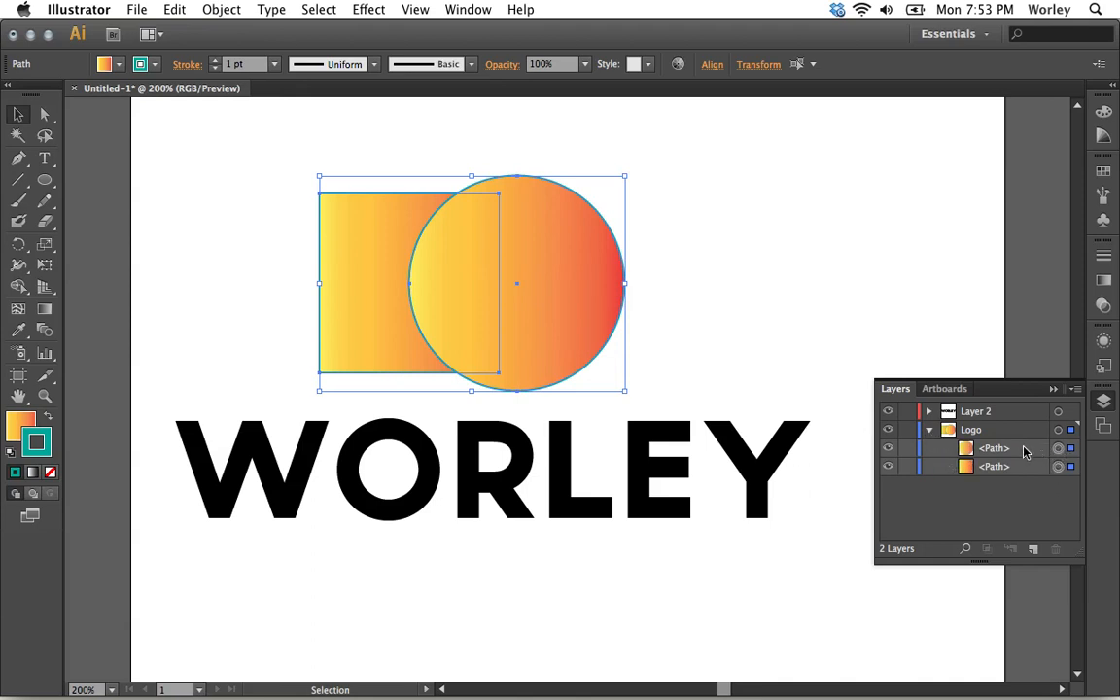
{"action": "left_click", "coordinate": [859, 314]}
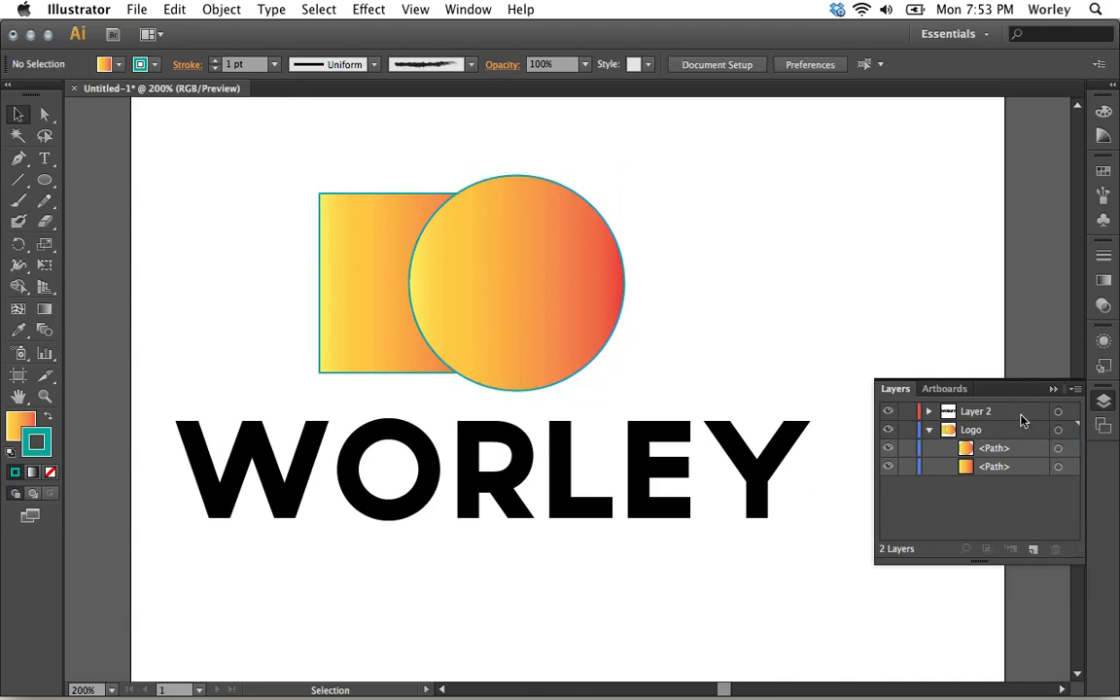
Select the circle through its path entry in Logo and toggle its visibility off and on several times, leaving it visible.
{"action": "left_click", "coordinate": [1058, 448]}
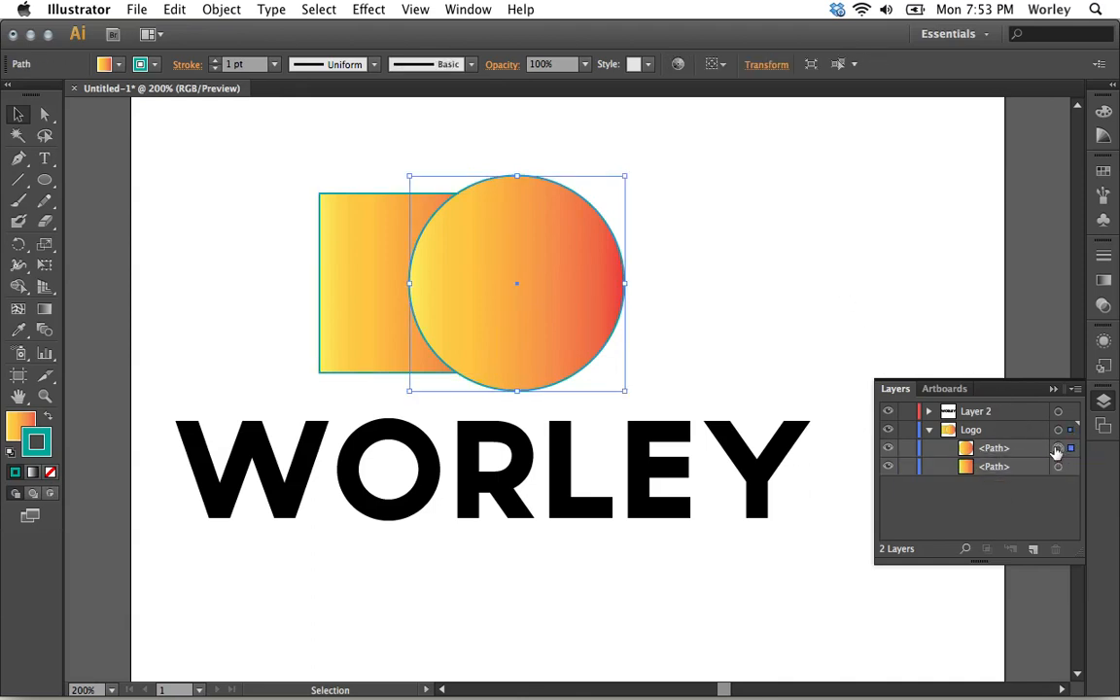
{"action": "left_click", "coordinate": [888, 449]}
{"action": "left_click", "coordinate": [888, 449]}
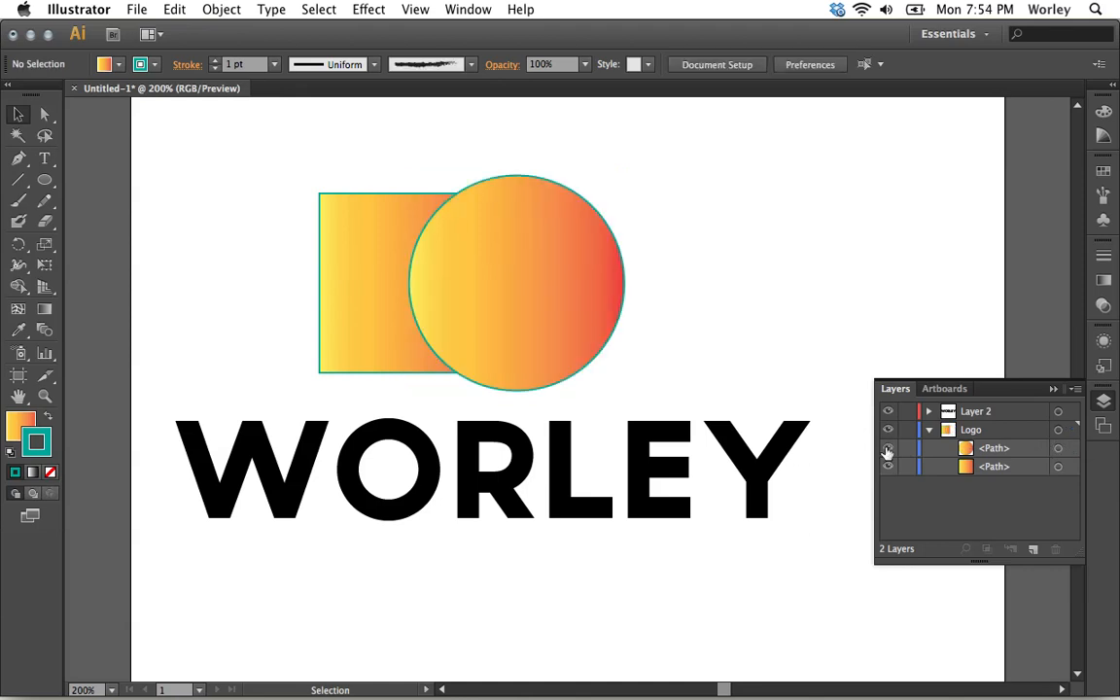
{"action": "left_click", "coordinate": [887, 451]}
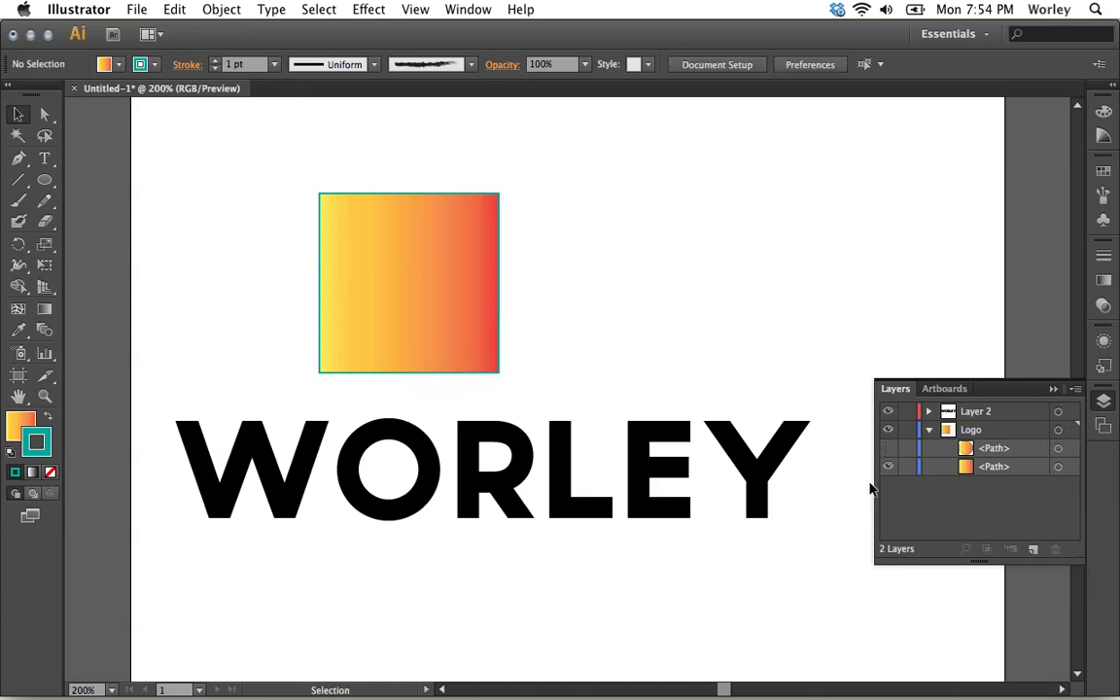
{"action": "left_click", "coordinate": [889, 449]}
{"action": "left_click", "coordinate": [888, 449]}
{"action": "left_click", "coordinate": [888, 449]}
{"action": "left_click", "coordinate": [888, 449]}
{"action": "left_click", "coordinate": [889, 449]}
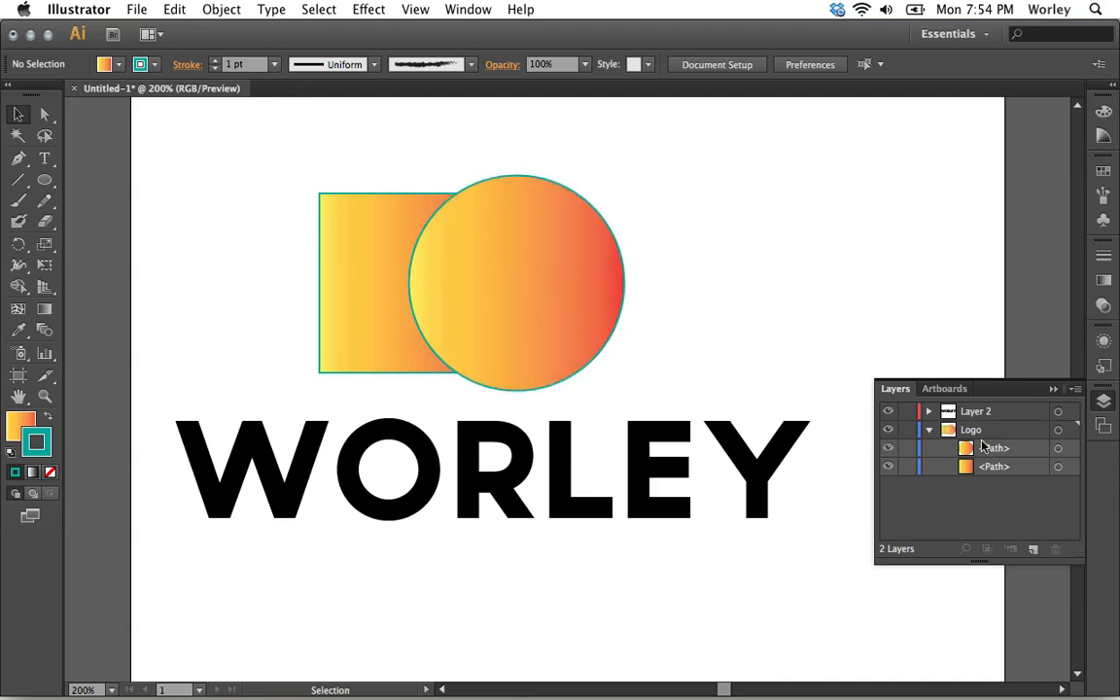
Rename the circle's path inside the Logo layer as Circle.
{"action": "left_click", "coordinate": [929, 430]}
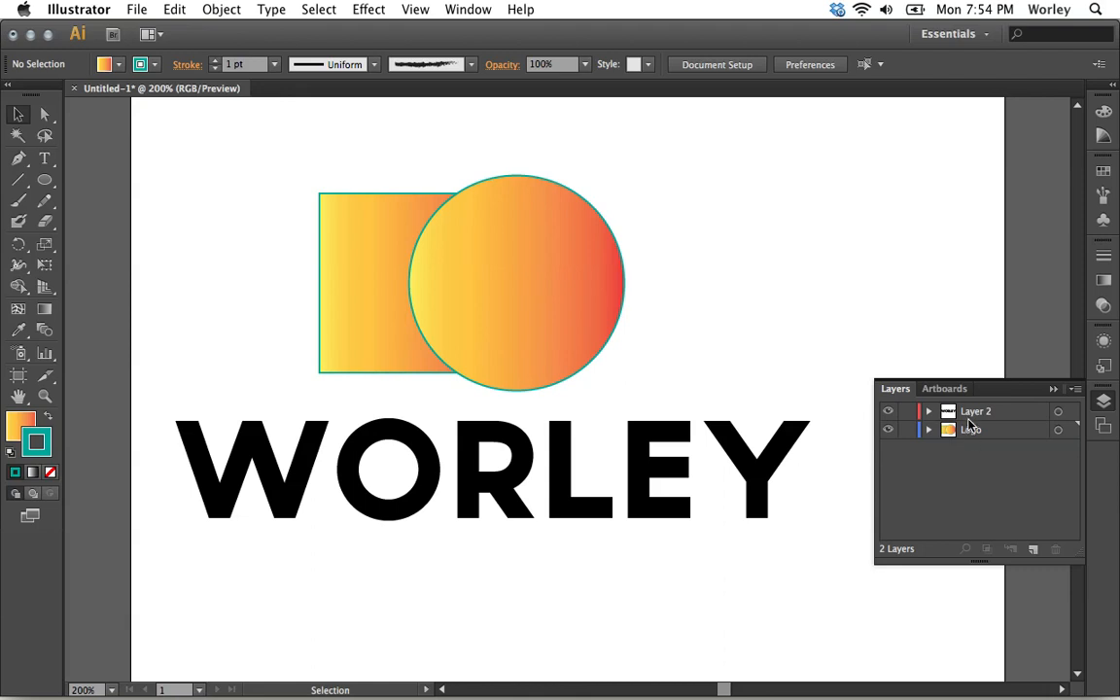
{"action": "left_click", "coordinate": [929, 429]}
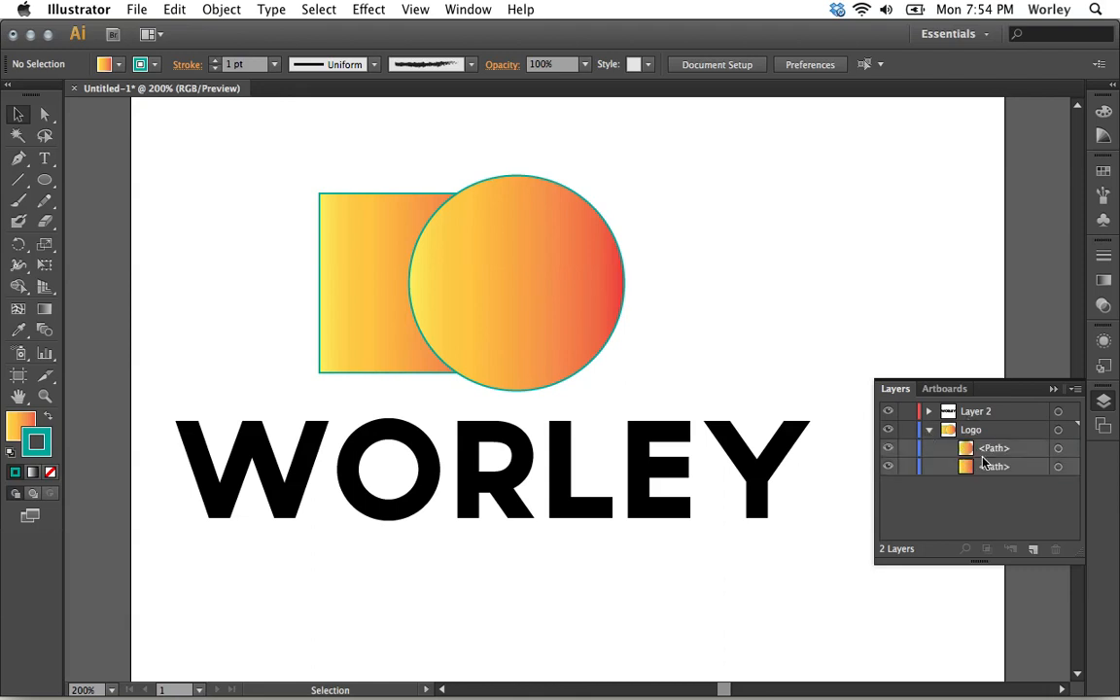
{"action": "left_click", "coordinate": [996, 449]}
{"action": "double_click", "coordinate": [996, 448]}
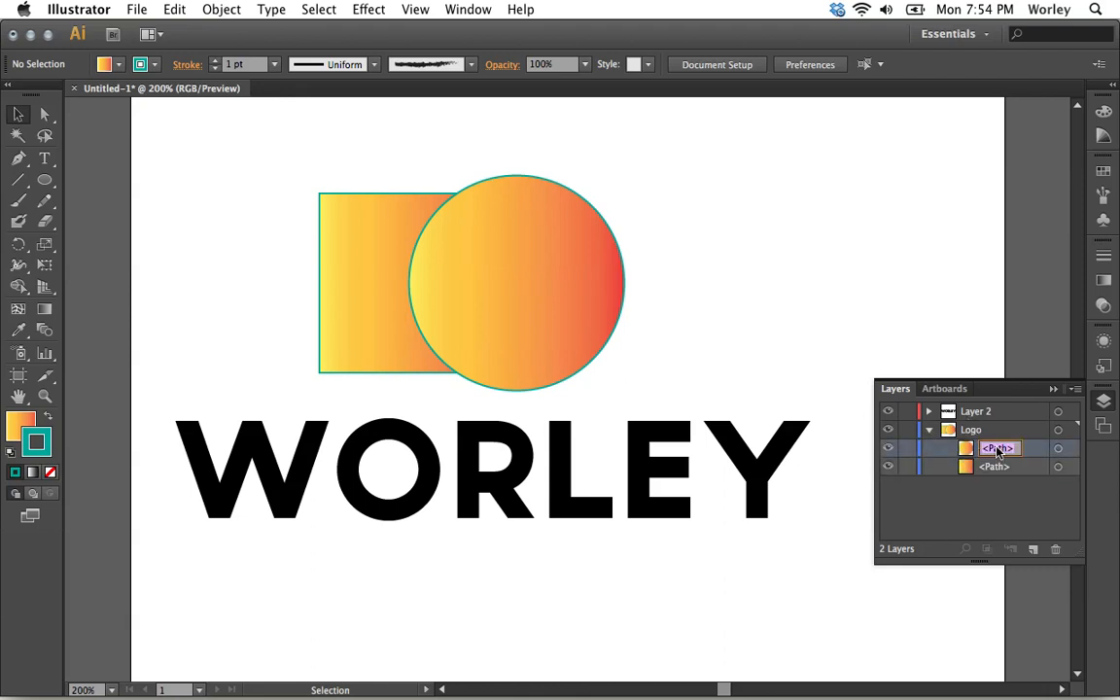
{"action": "type", "text": "Circle"}
{"action": "key", "text": "Return"}
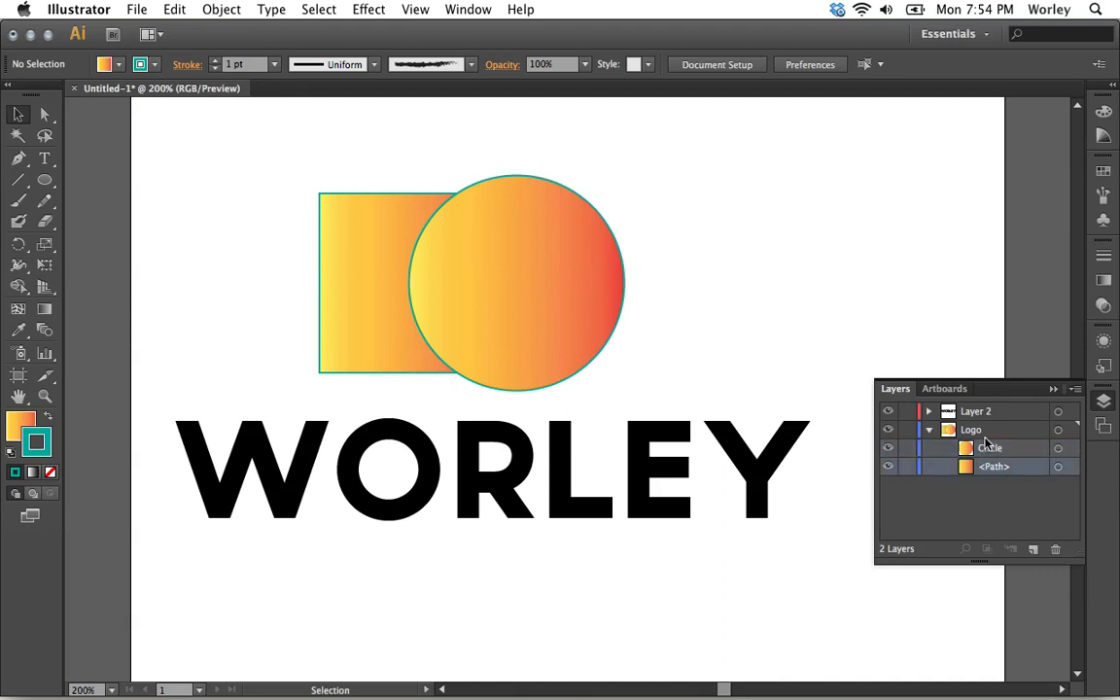
Collapse the Logo layer and make Layer 2 active, briefly expanding it to check its contents.
{"action": "left_click", "coordinate": [1001, 466]}
{"action": "left_click", "coordinate": [930, 432]}
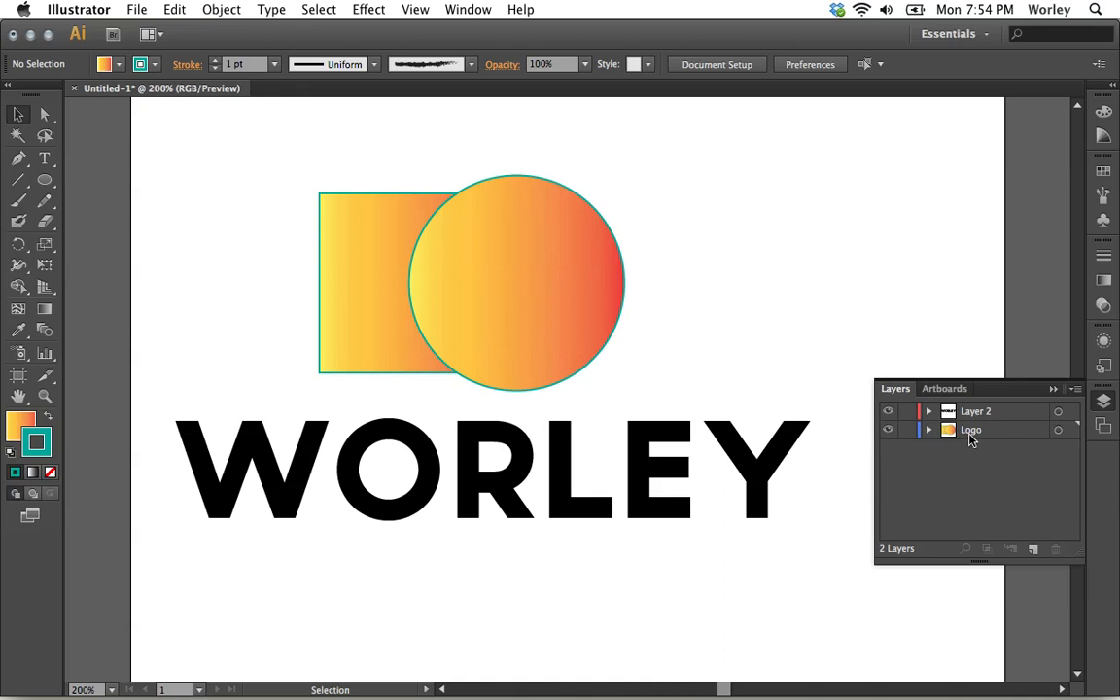
{"action": "left_click", "coordinate": [972, 439]}
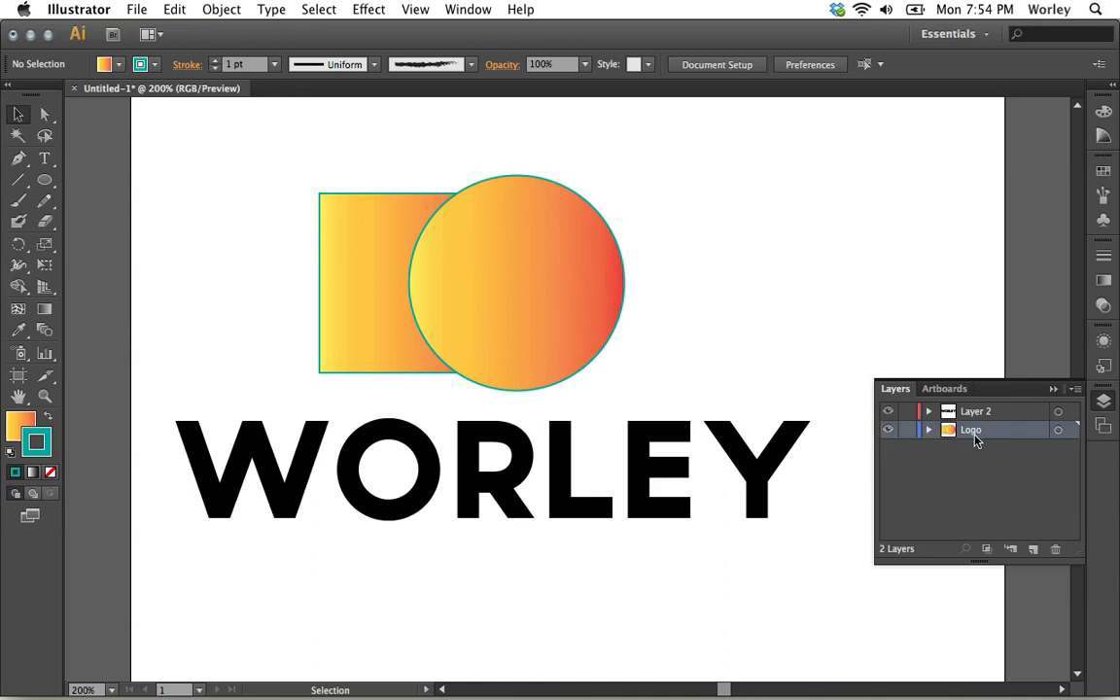
{"action": "left_click", "coordinate": [970, 415]}
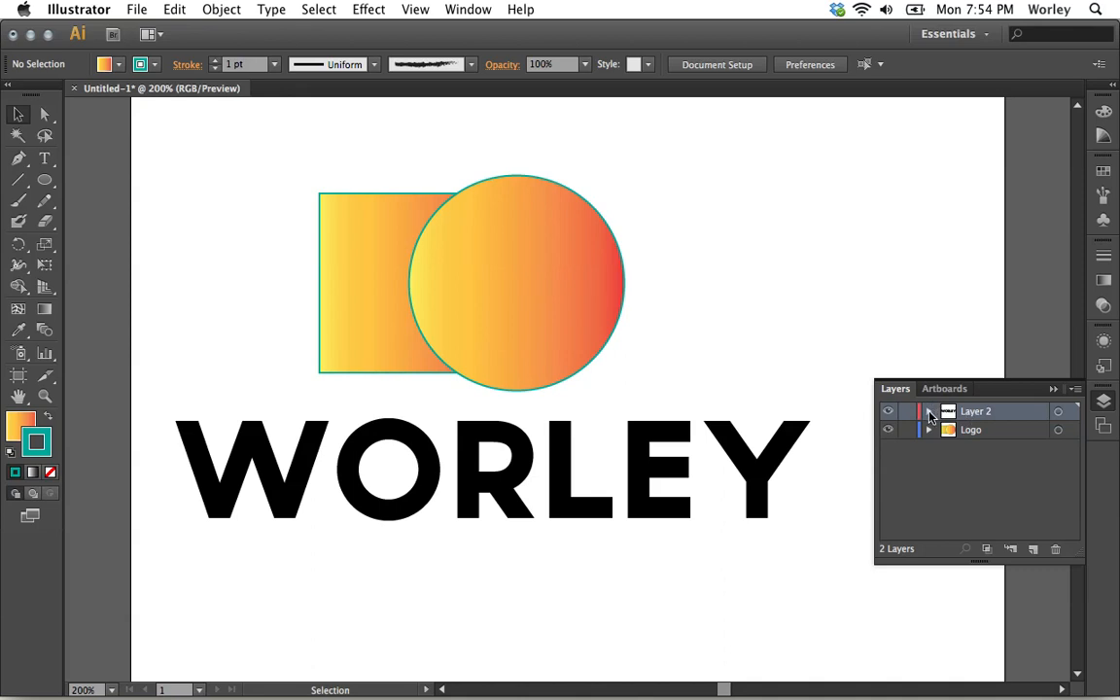
{"action": "left_click", "coordinate": [929, 413]}
{"action": "left_click", "coordinate": [928, 412]}
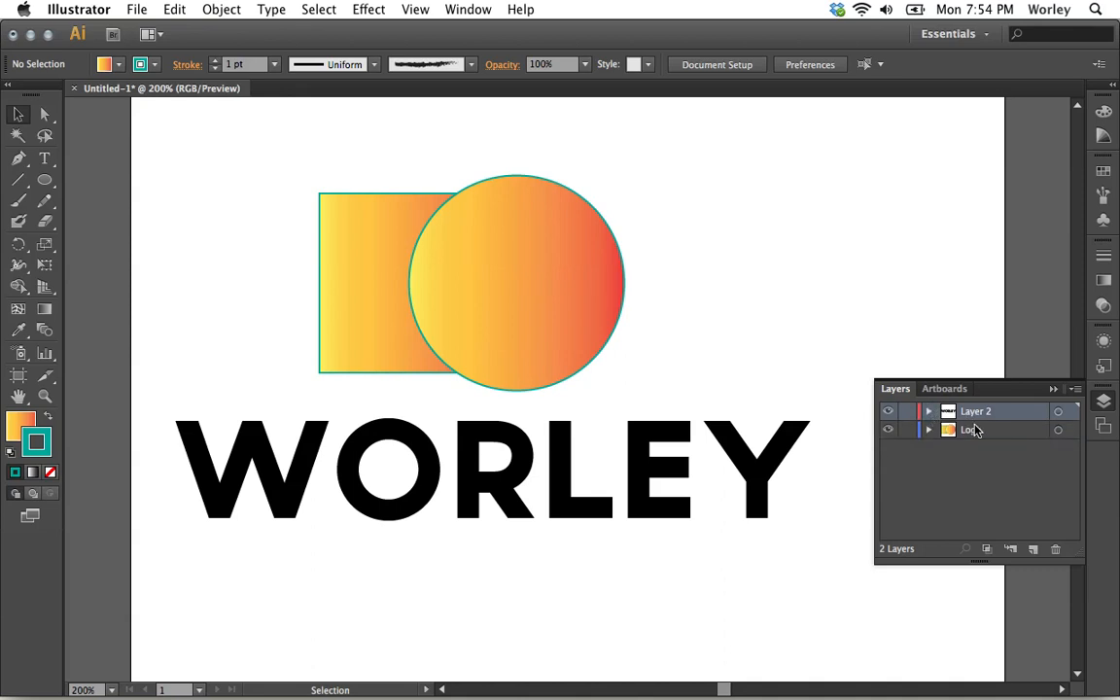